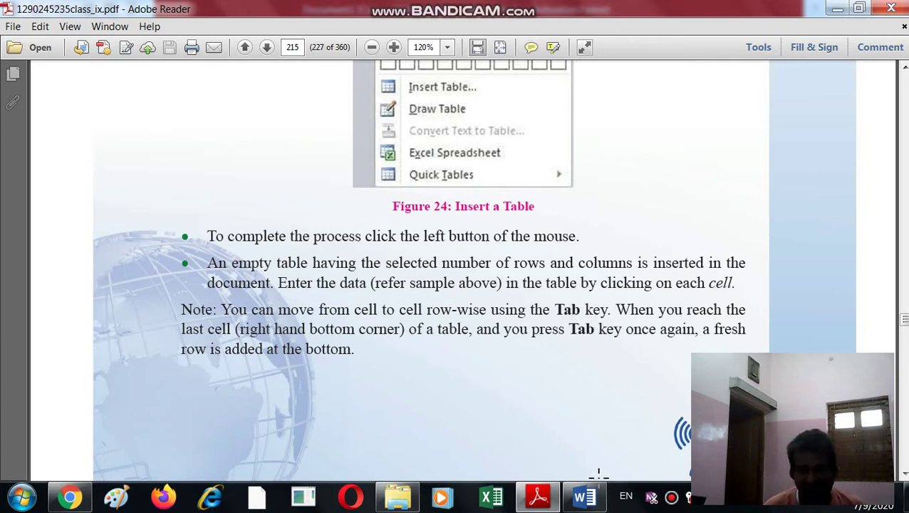
Switch to the blank Word document and insert an empty table with 4 columns and 8 rows
{"action": "left_click", "coordinate": [590, 498]}
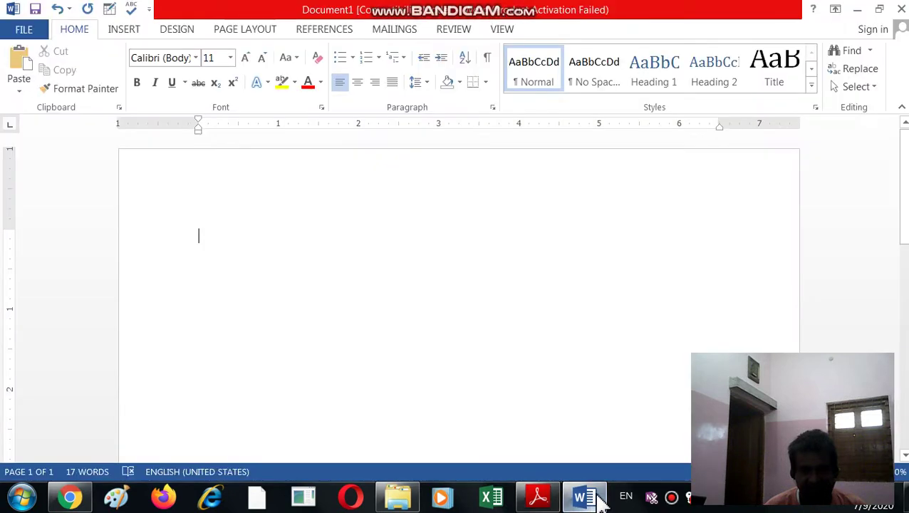
{"action": "left_click", "coordinate": [125, 30]}
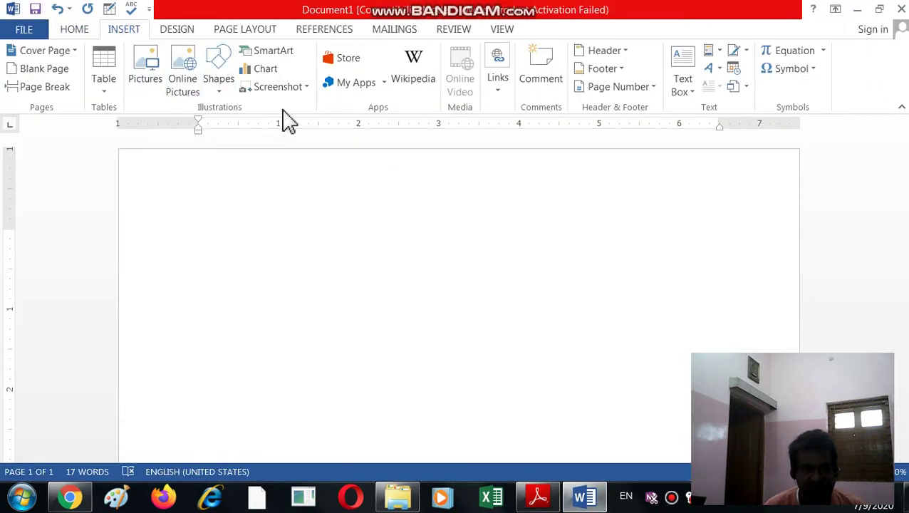
{"action": "left_click", "coordinate": [105, 93]}
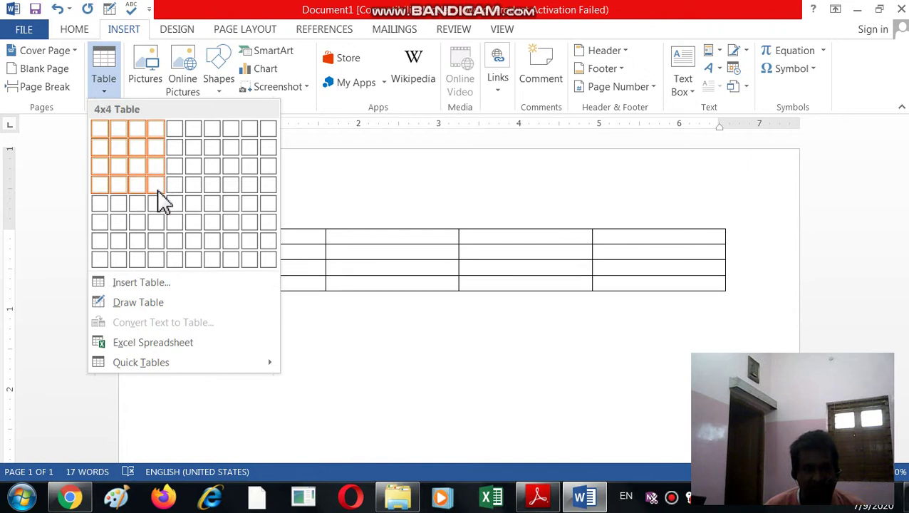
{"action": "left_click", "coordinate": [158, 264]}
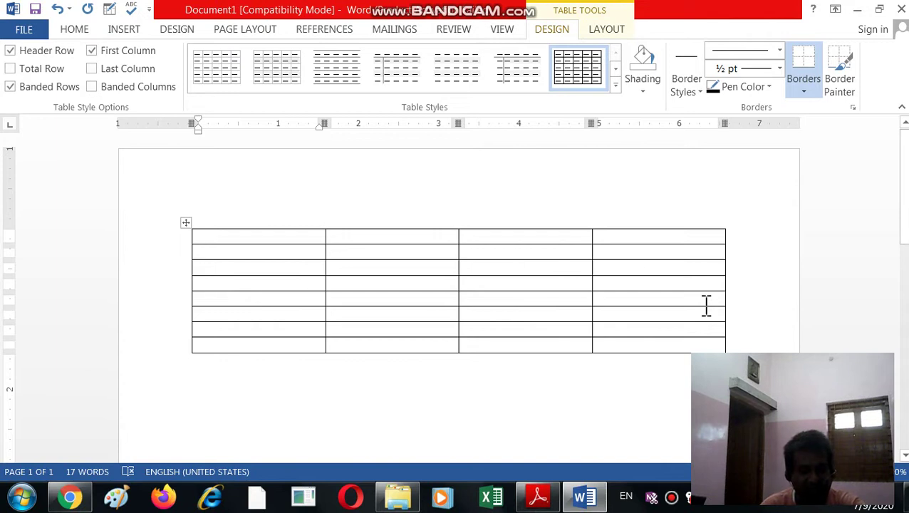
Move cell by cell through the table and past its last cell twice to add two new rows at the bottom
{"action": "key", "text": "Tab"}
{"action": "key", "text": "Tab"}
{"action": "key", "text": "Tab"}
{"action": "key", "text": "Tab"}
{"action": "key", "text": "Tab"}
{"action": "key", "text": "Tab"}
{"action": "key", "text": "Tab"}
{"action": "key", "text": "Tab"}
{"action": "key", "text": "Tab"}
{"action": "key", "text": "Tab"}
{"action": "key", "text": "Tab"}
{"action": "key", "text": "Tab"}
{"action": "key", "text": "Tab"}
{"action": "key", "text": "Tab"}
{"action": "key", "text": "Tab"}
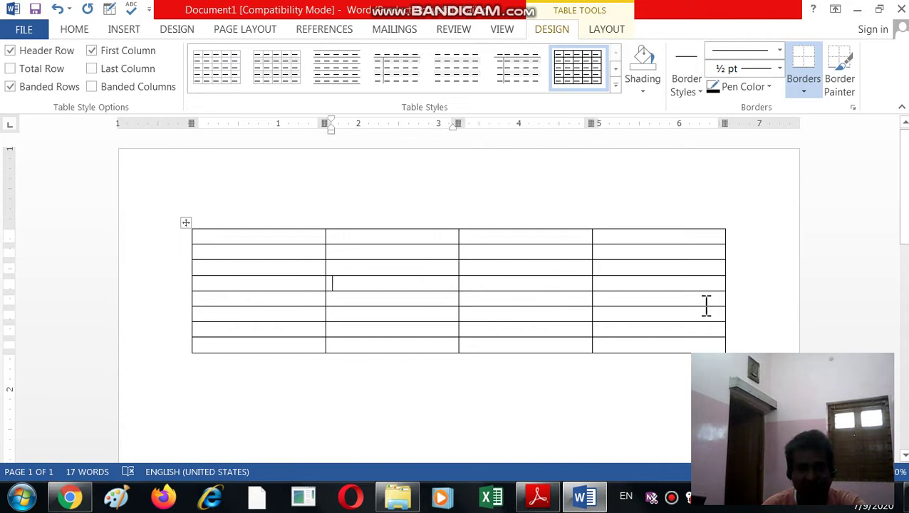
{"action": "key", "text": "Tab"}
{"action": "key", "text": "Tab"}
{"action": "key", "text": "Tab"}
{"action": "key", "text": "Tab"}
{"action": "key", "text": "Tab"}
{"action": "key", "text": "Tab"}
{"action": "key", "text": "Tab"}
{"action": "key", "text": "Tab"}
{"action": "key", "text": "Tab"}
{"action": "key", "text": "Tab"}
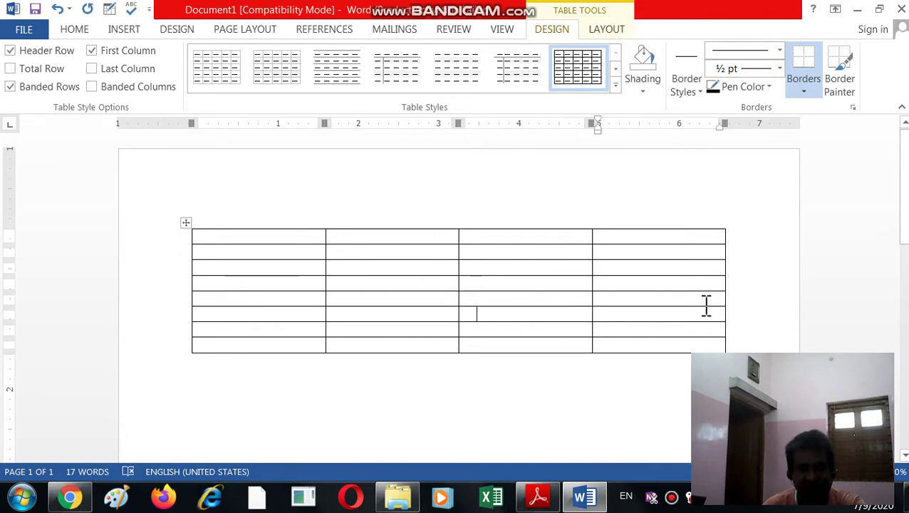
{"action": "key", "text": "Tab"}
{"action": "key", "text": "Tab"}
{"action": "key", "text": "Tab"}
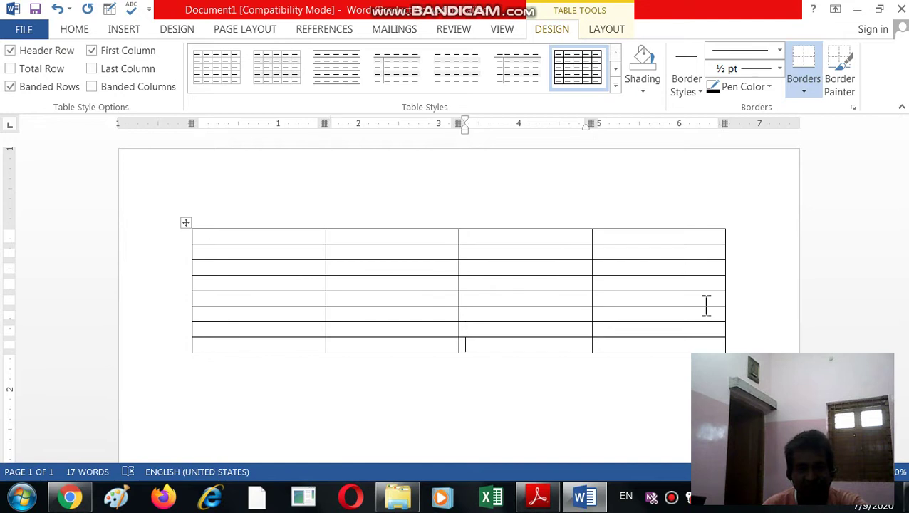
{"action": "key", "text": "Tab"}
{"action": "key", "text": "Tab"}
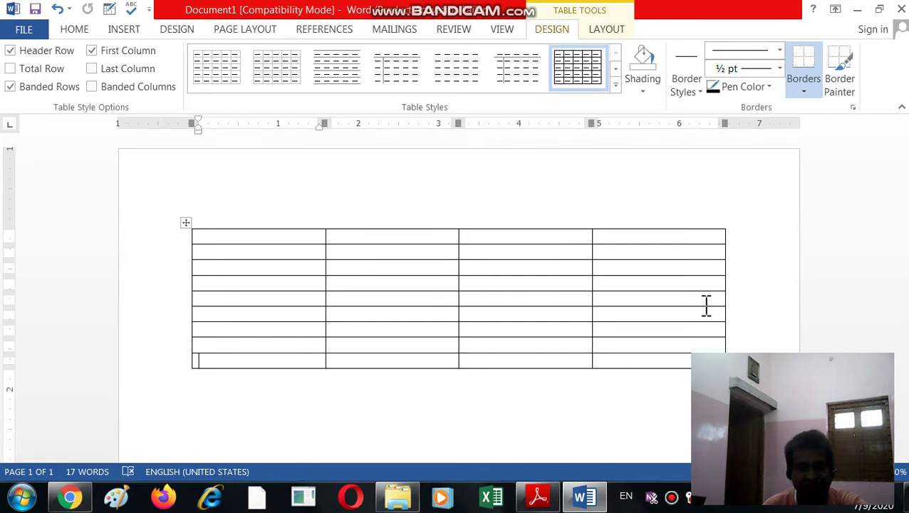
{"action": "key", "text": "Tab"}
{"action": "key", "text": "Tab"}
{"action": "key", "text": "Tab"}
{"action": "key", "text": "Tab"}
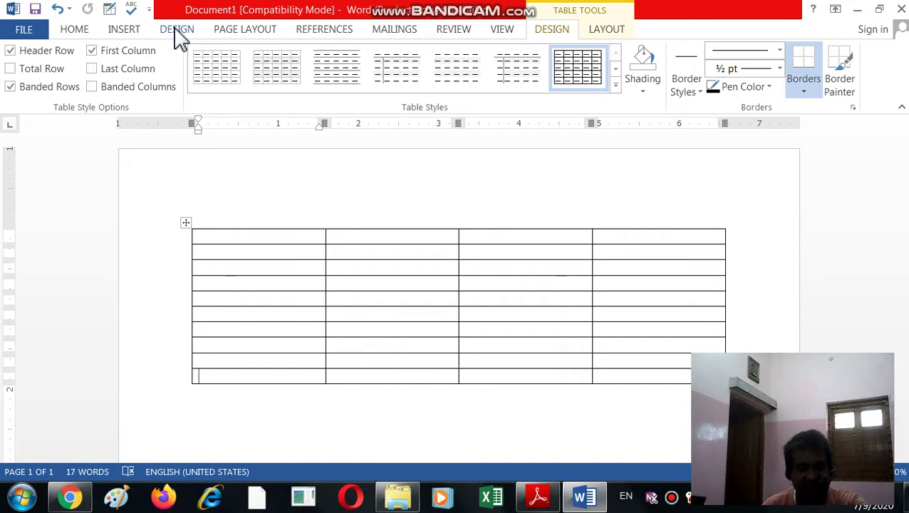
Move the cursor backwards cell by cell from the newest row to the table's first cell
{"action": "key", "text": "shift+Tab"}
{"action": "key", "text": "shift+Tab"}
{"action": "key", "text": "shift+Tab"}
{"action": "key", "text": "shift+Tab"}
{"action": "key", "text": "shift+Tab"}
{"action": "key", "text": "shift+Tab"}
{"action": "key", "text": "shift+Tab"}
{"action": "key", "text": "shift+Tab"}
{"action": "key", "text": "shift+Tab"}
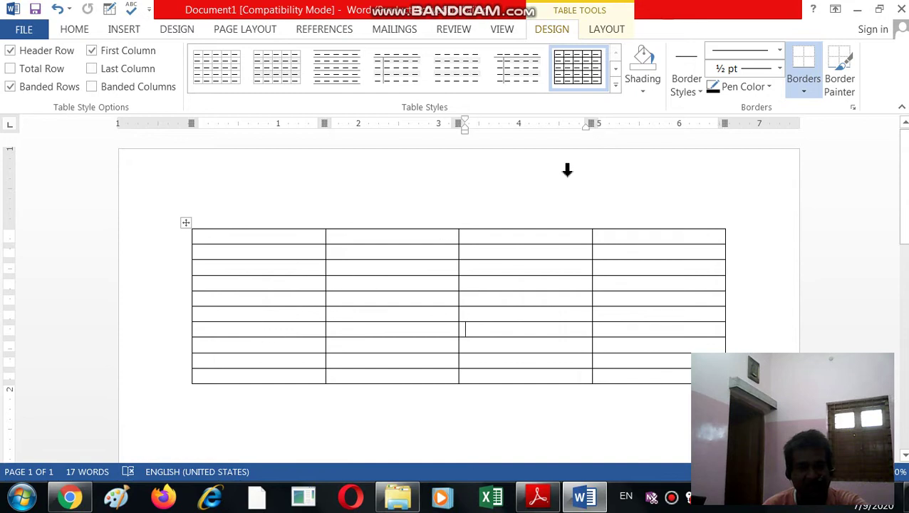
{"action": "key", "text": "shift+Tab"}
{"action": "key", "text": "shift+Tab"}
{"action": "key", "text": "shift+Tab"}
{"action": "key", "text": "shift+Tab"}
{"action": "key", "text": "shift+Tab"}
{"action": "key", "text": "shift+Tab"}
{"action": "key", "text": "shift+Tab"}
{"action": "key", "text": "shift+Tab"}
{"action": "key", "text": "shift+Tab"}
{"action": "key", "text": "shift+Tab"}
{"action": "key", "text": "shift+Tab"}
{"action": "key", "text": "shift+Tab"}
{"action": "key", "text": "shift+Tab"}
{"action": "key", "text": "shift+Tab"}
{"action": "key", "text": "shift+Tab"}
{"action": "key", "text": "shift+Tab"}
{"action": "key", "text": "shift+Tab"}
{"action": "key", "text": "shift+Tab"}
{"action": "key", "text": "shift+Tab"}
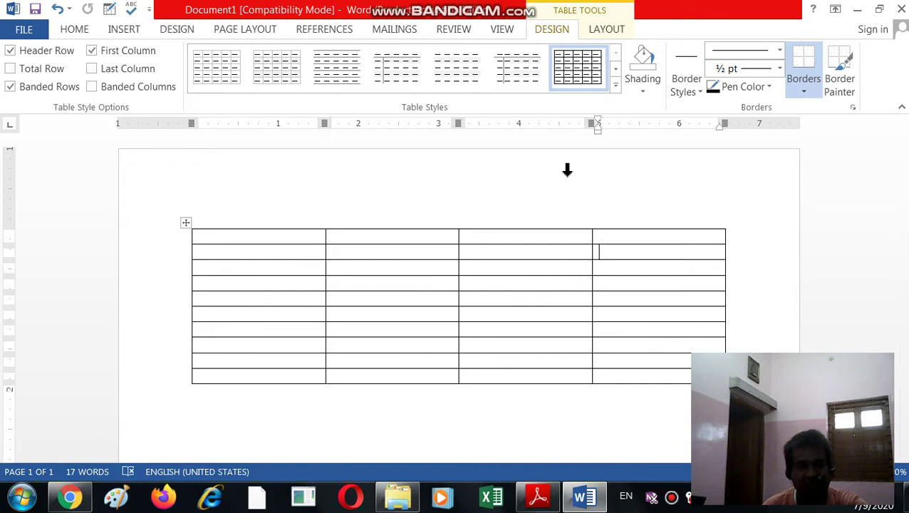
{"action": "key", "text": "shift+Tab"}
{"action": "key", "text": "shift+Tab"}
{"action": "key", "text": "shift+Tab"}
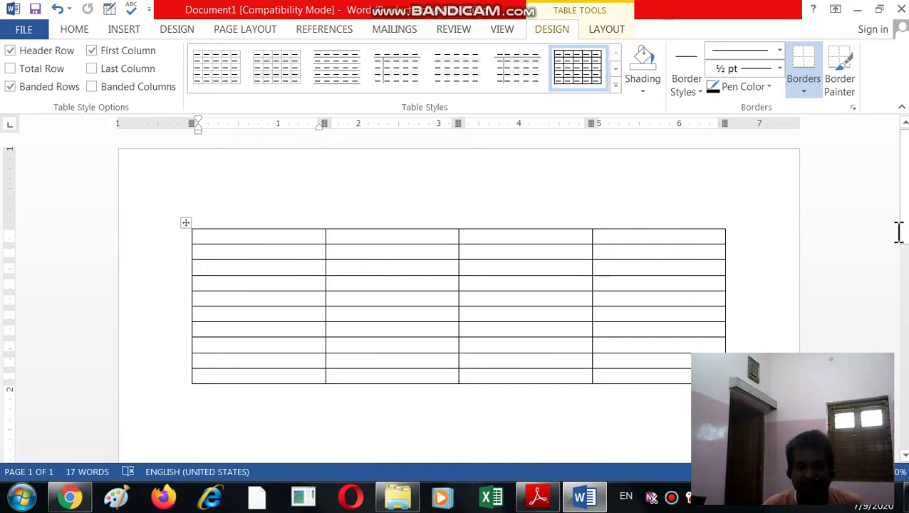
Fill the table's first row with the column headings Roll, Name, Marks1 and Marks2
{"action": "left_click_drag", "start_coordinate": [904, 213], "coordinate": [902, 388]}
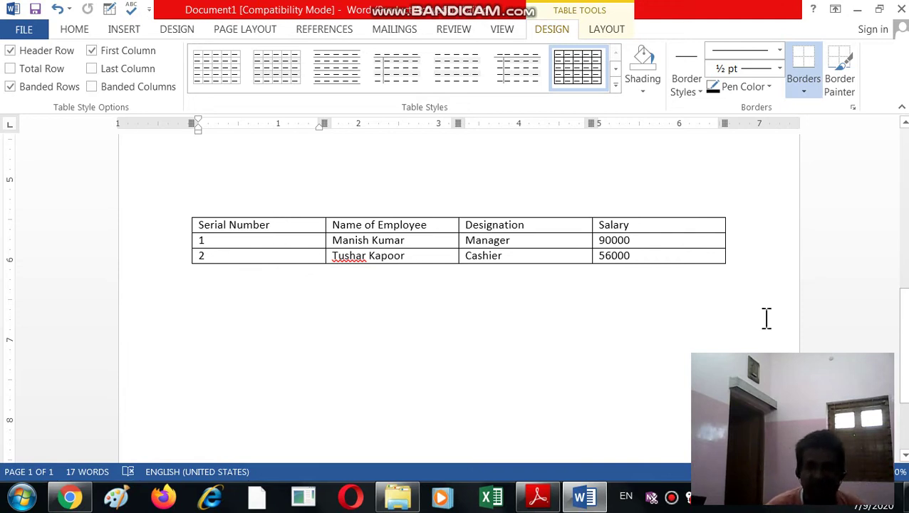
{"action": "left_click_drag", "start_coordinate": [904, 346], "coordinate": [903, 153]}
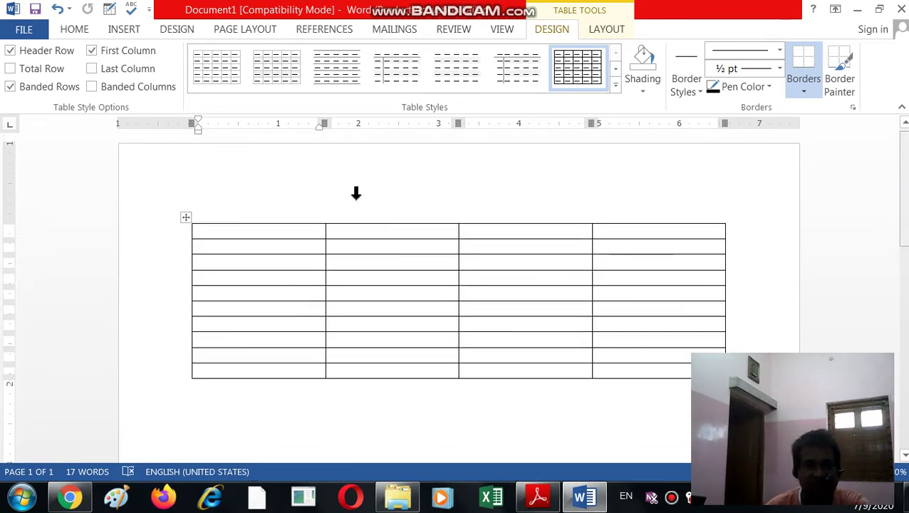
{"action": "left_click", "coordinate": [230, 235]}
{"action": "type", "text": "r"}
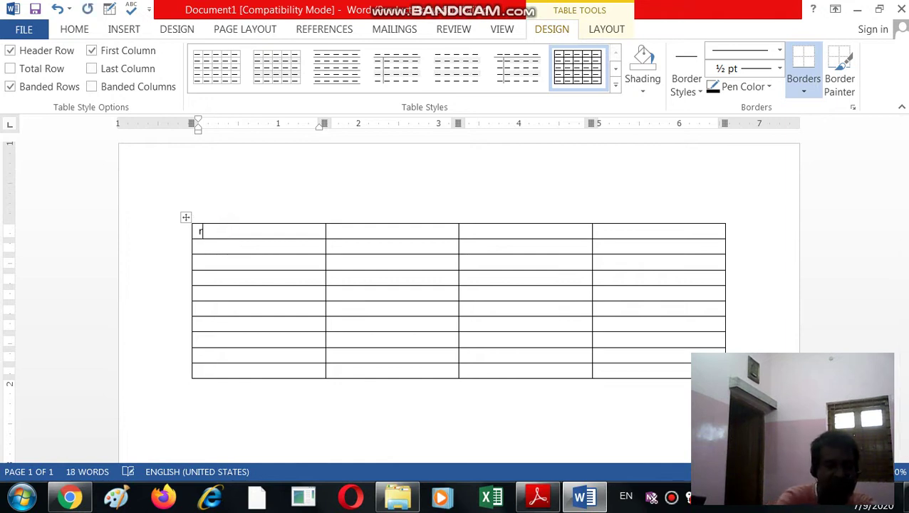
{"action": "type", "text": "oll"}
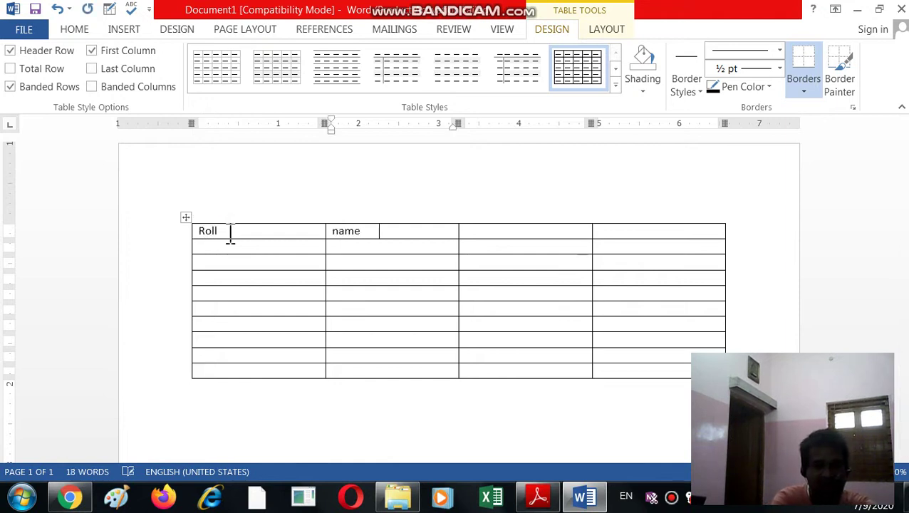
{"action": "key", "text": "Tab"}
{"action": "type", "text": "marks"}
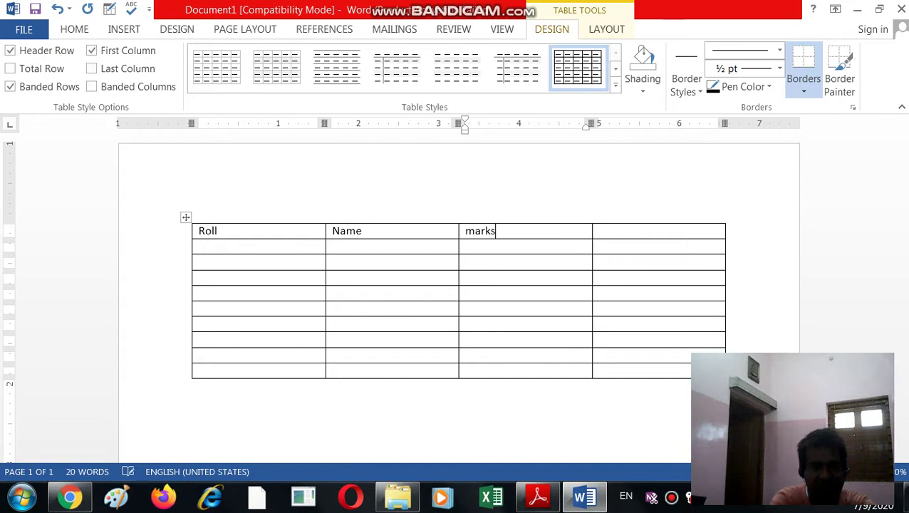
{"action": "type", "text": "1"}
{"action": "key", "text": "Tab"}
{"action": "type", "text": "marks"}
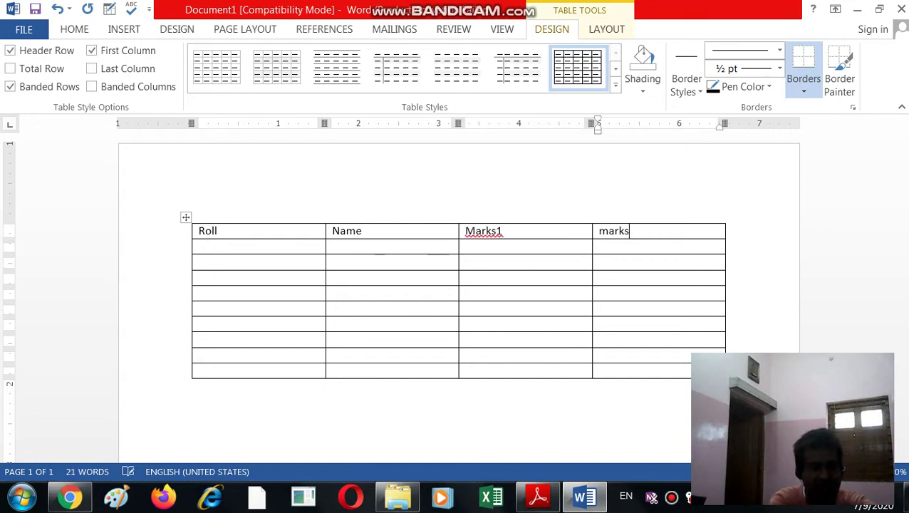
{"action": "type", "text": "2"}
Fill the second row with roll 1, the student's name, and the marks 90 and 89
{"action": "key", "text": "Tab"}
{"action": "type", "text": "1"}
{"action": "key", "text": "Tab"}
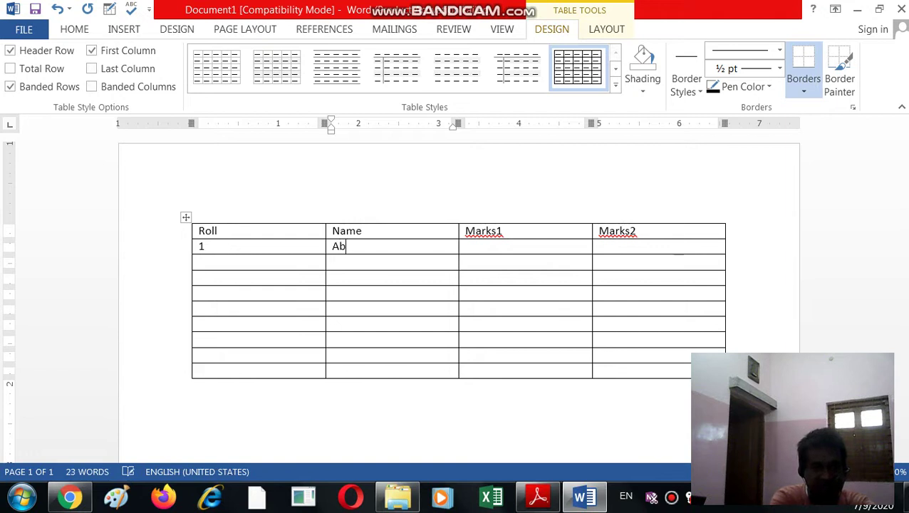
{"action": "type", "text": "Abir"}
{"action": "key", "text": "Tab"}
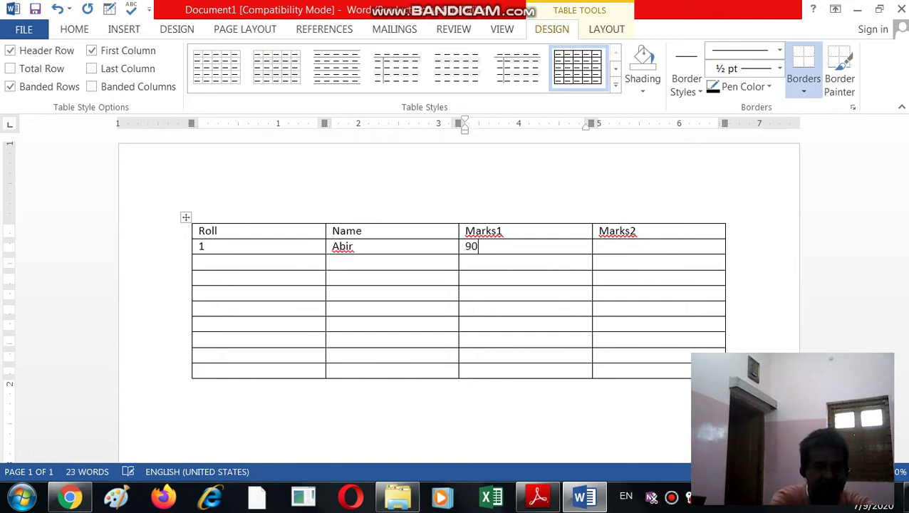
{"action": "key", "text": "Tab"}
{"action": "type", "text": "89"}
{"action": "key", "text": "Tab"}
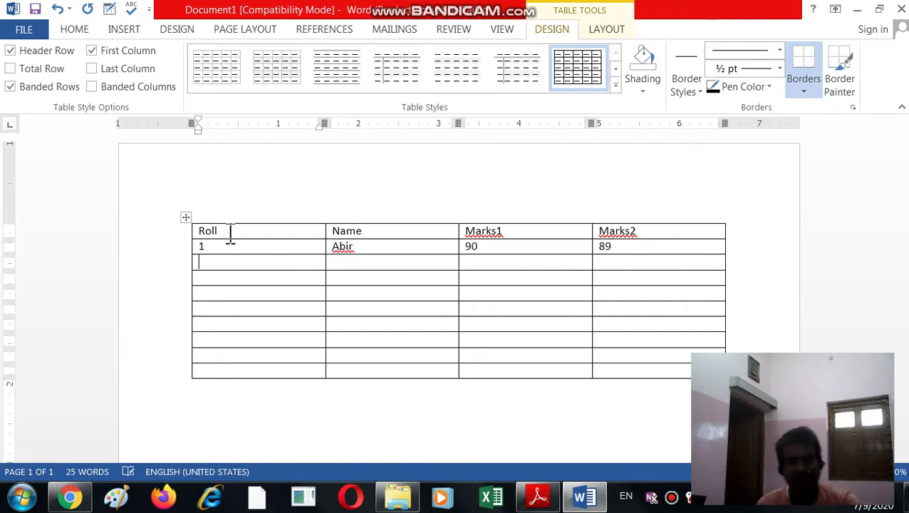
Check the table-insertion notes in the PDF textbook in Adobe Reader, and return to the Word document
{"action": "left_click", "coordinate": [538, 496]}
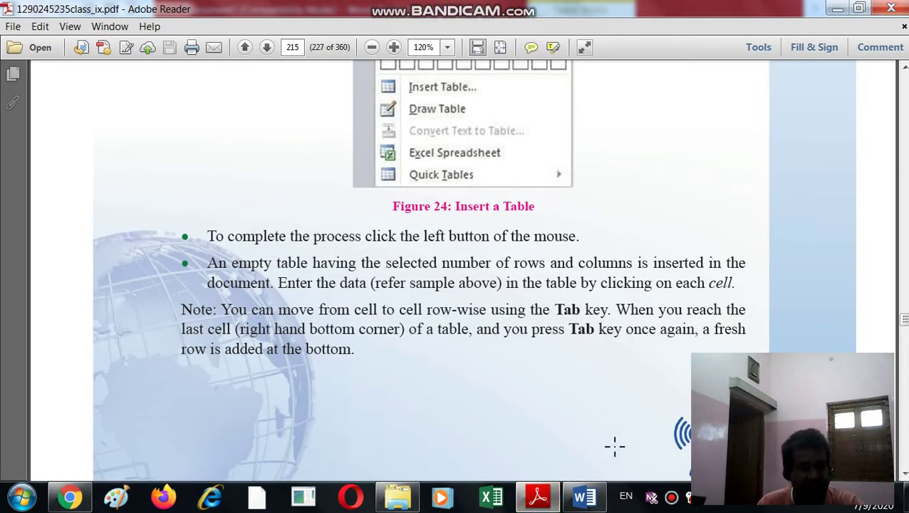
{"action": "key", "text": "alt+Tab"}
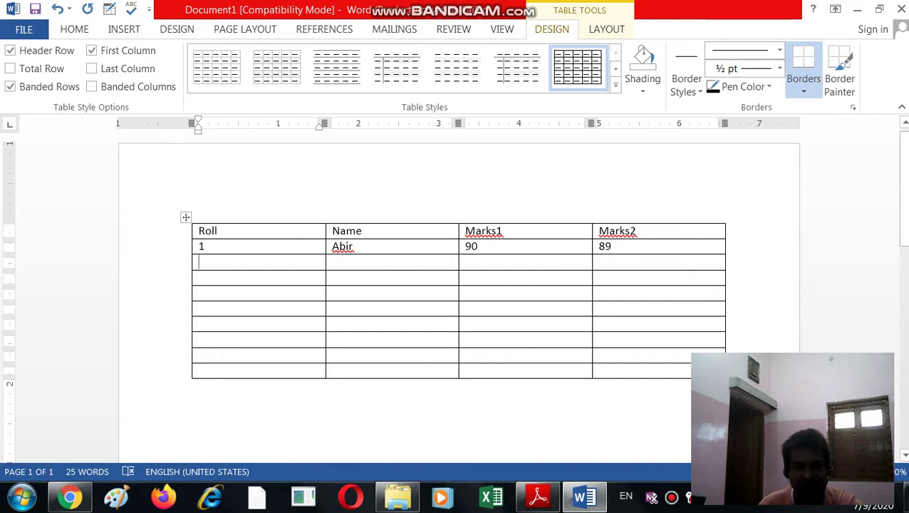
Start inserting a second table below the marks table, with 4 columns and 9 rows in the Insert Table settings
{"action": "scroll", "coordinate": [456, 421], "scroll_direction": "down", "scroll_amount": 1}
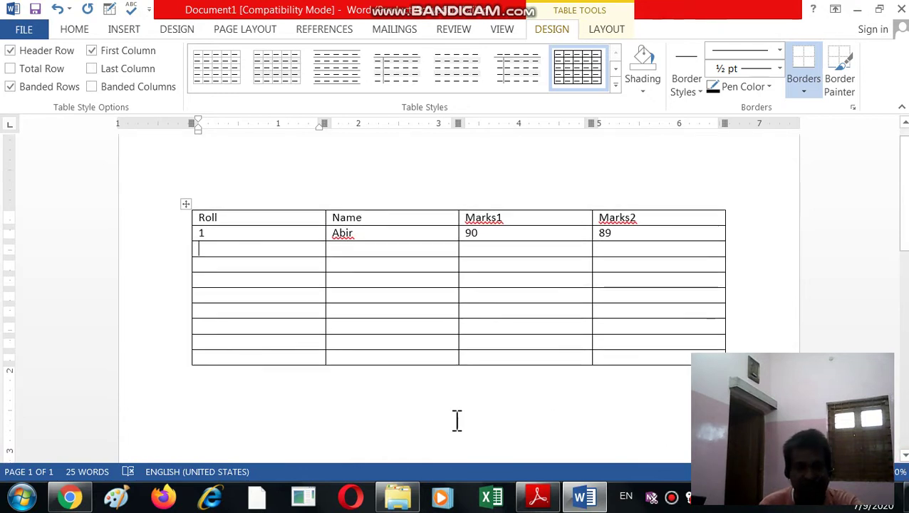
{"action": "left_click", "coordinate": [262, 404]}
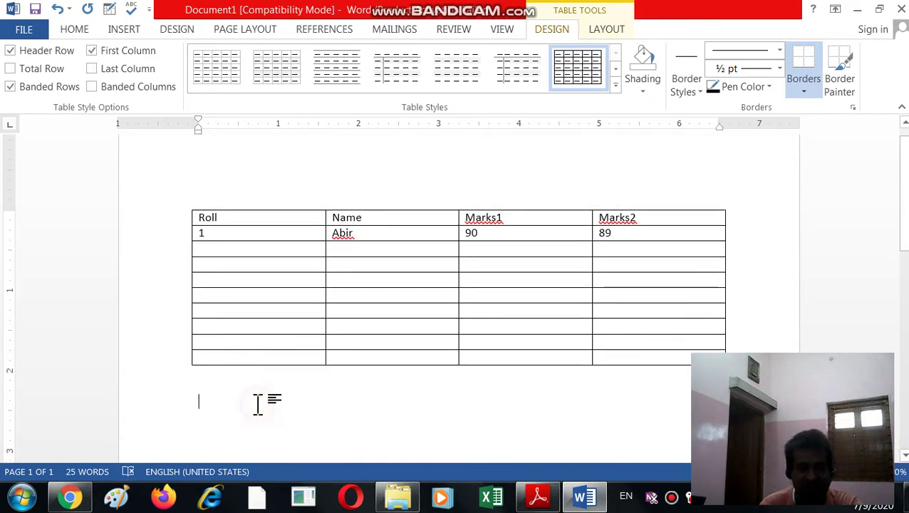
{"action": "left_click", "coordinate": [125, 30]}
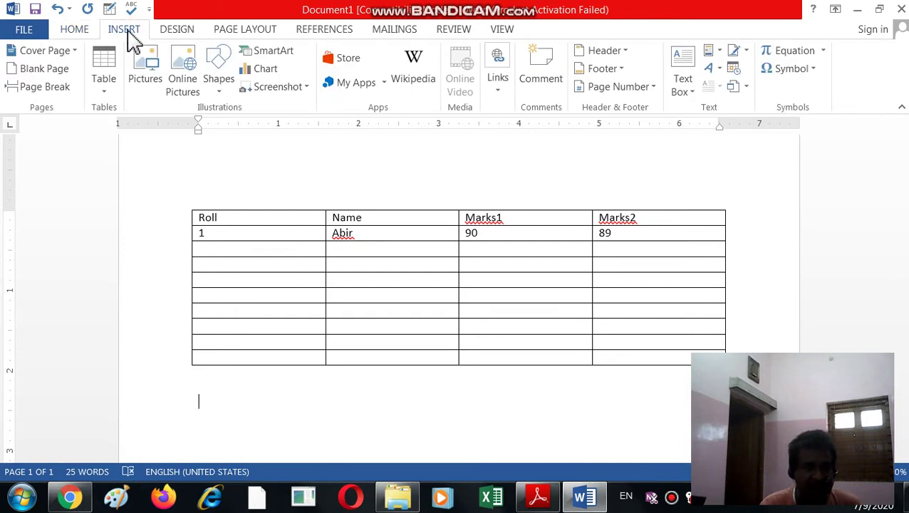
{"action": "left_click", "coordinate": [105, 93]}
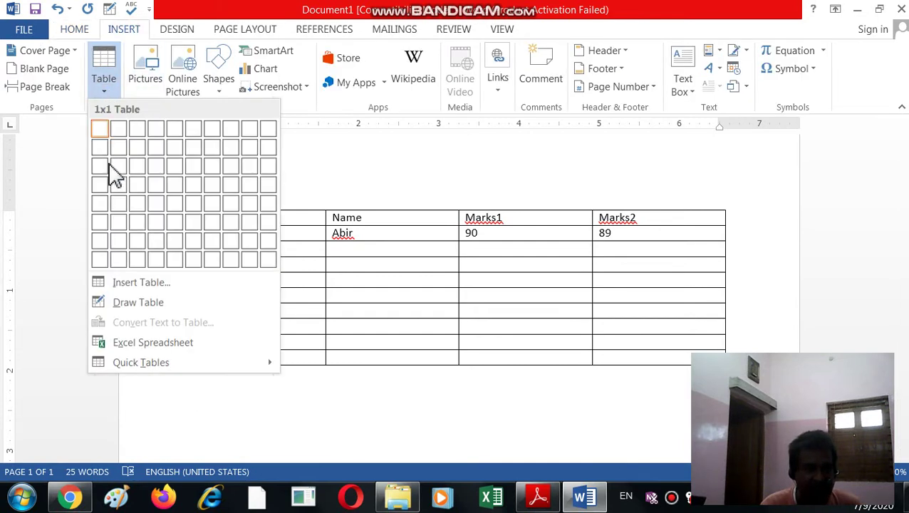
{"action": "left_click", "coordinate": [128, 283]}
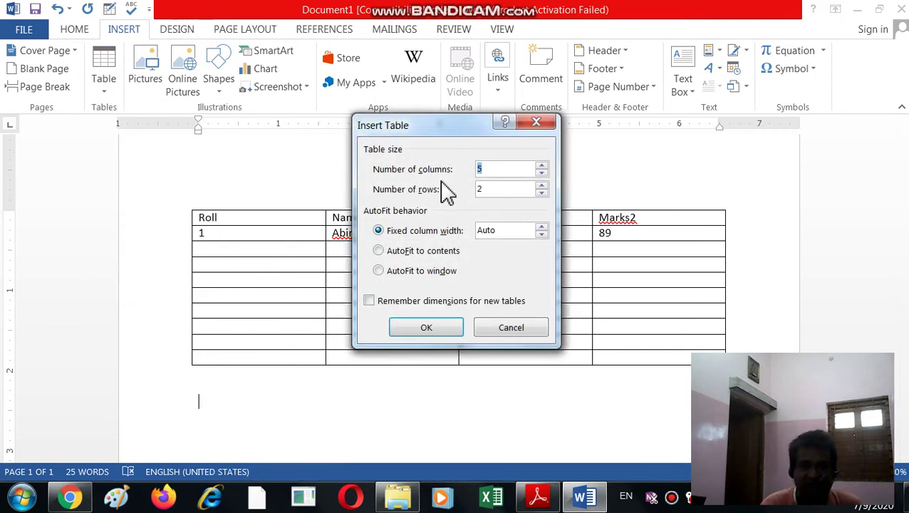
{"action": "left_click", "coordinate": [542, 173]}
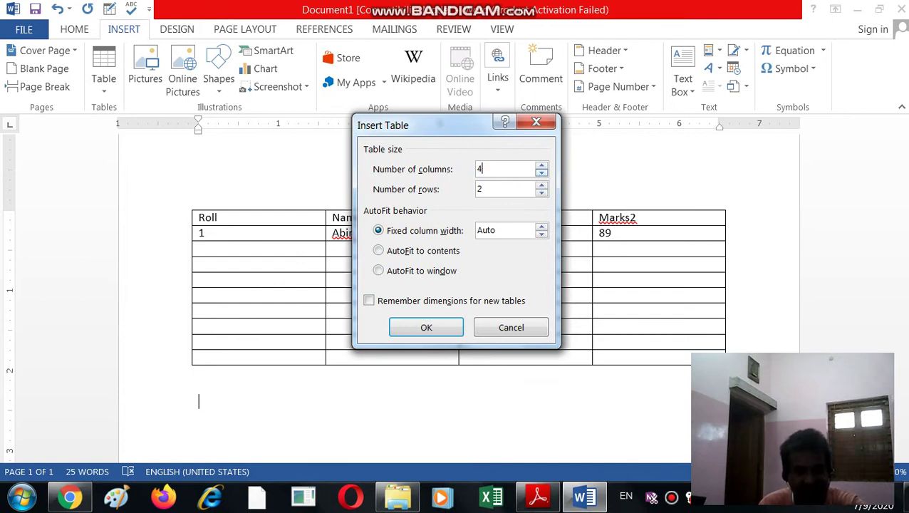
{"action": "left_click", "coordinate": [542, 185]}
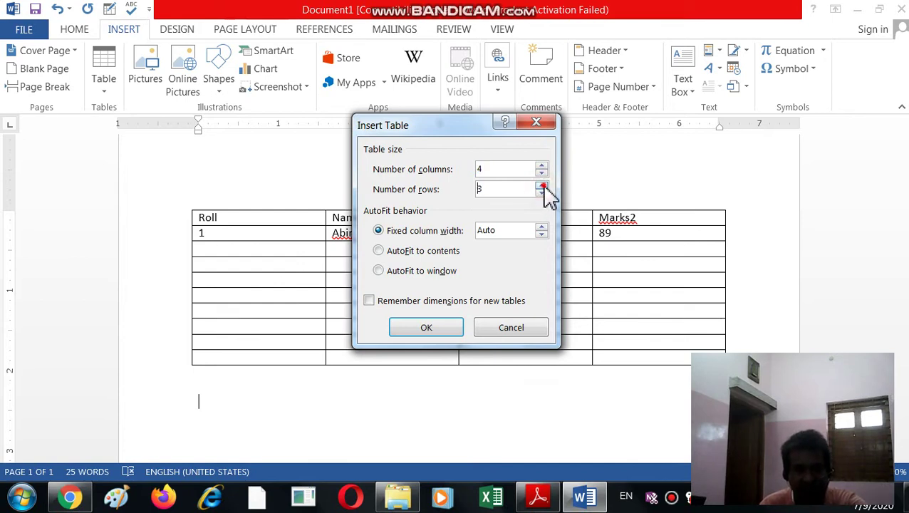
{"action": "left_click", "coordinate": [542, 185]}
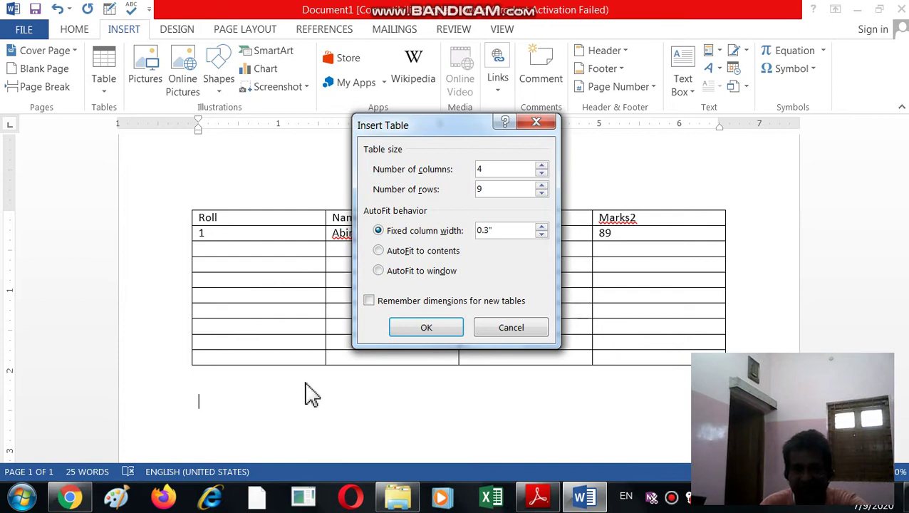
Set the new table's fixed column width to Auto and insert the table
{"action": "left_click", "coordinate": [542, 235]}
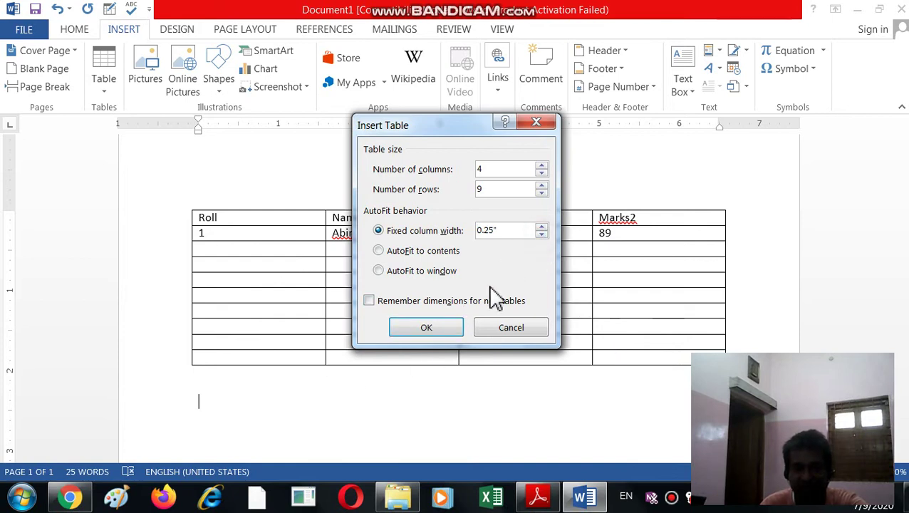
{"action": "left_click", "coordinate": [542, 228]}
{"action": "left_click", "coordinate": [542, 227]}
{"action": "left_click", "coordinate": [541, 227]}
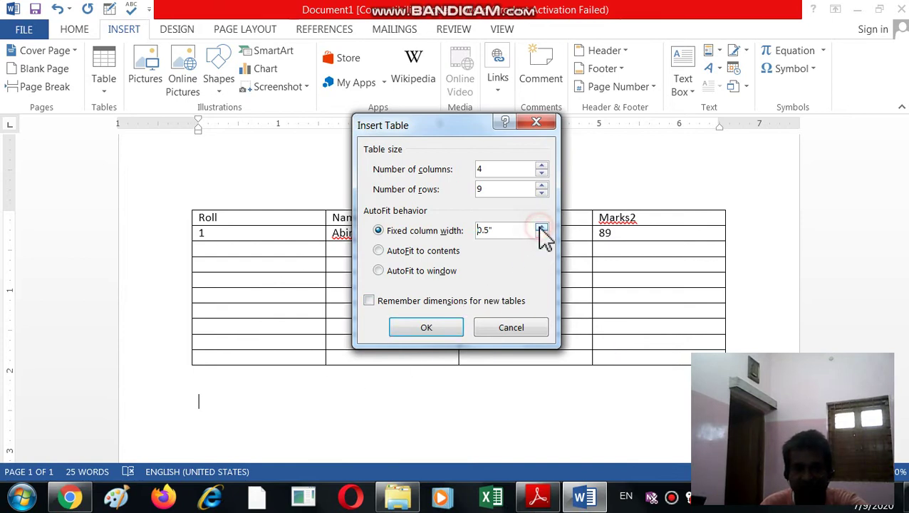
{"action": "left_click", "coordinate": [541, 235]}
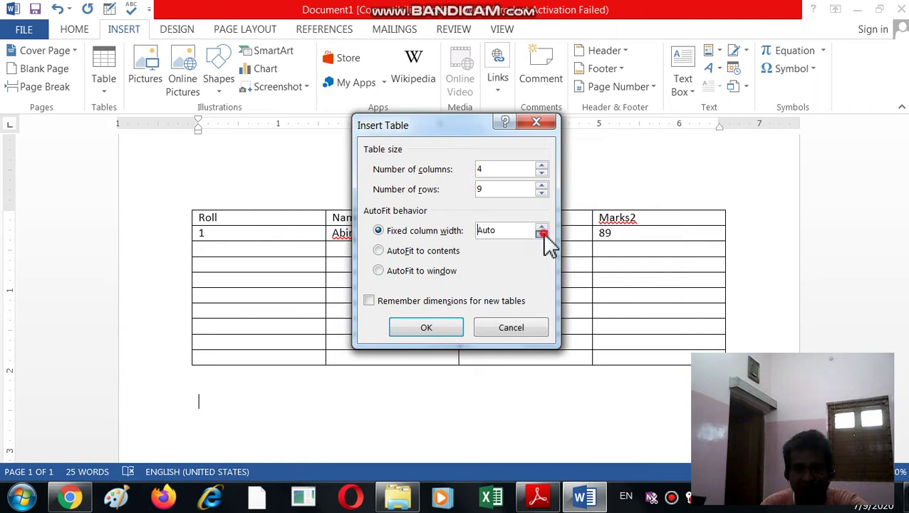
{"action": "left_click", "coordinate": [442, 330]}
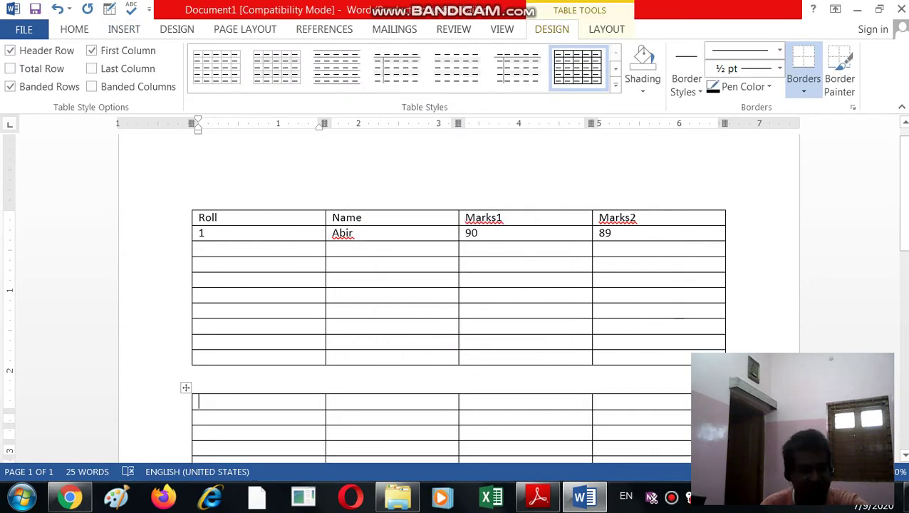
Undo the last table insertion and start a new table with 4 columns and 9 rows in the Insert Table settings
{"action": "key", "text": "ctrl+z"}
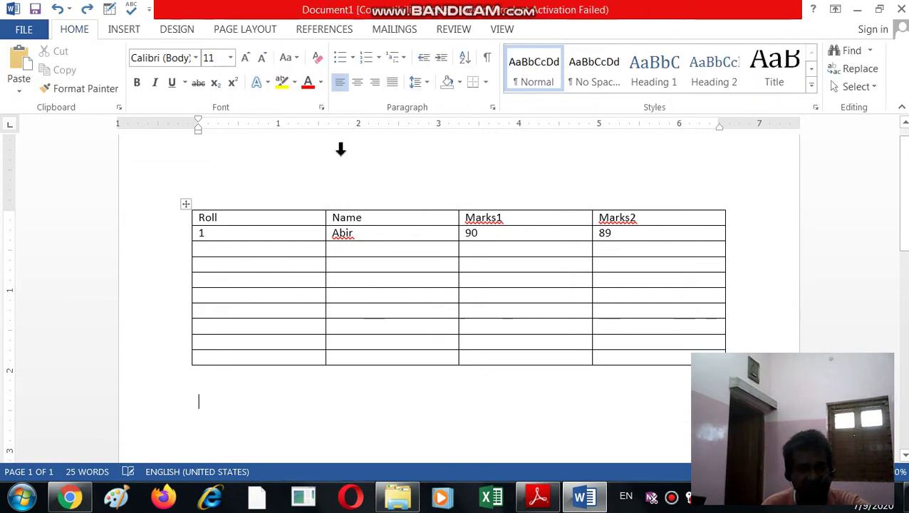
{"action": "left_click", "coordinate": [126, 32]}
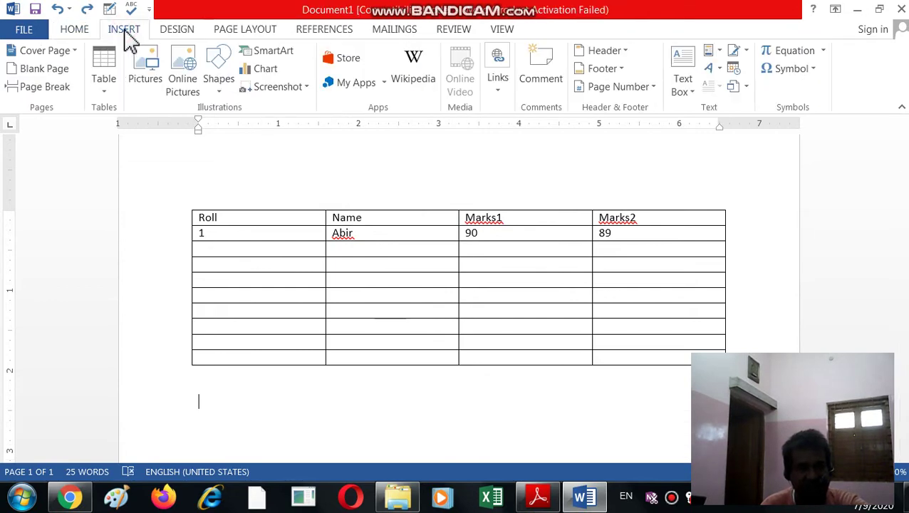
{"action": "left_click", "coordinate": [107, 96]}
{"action": "left_click", "coordinate": [137, 283]}
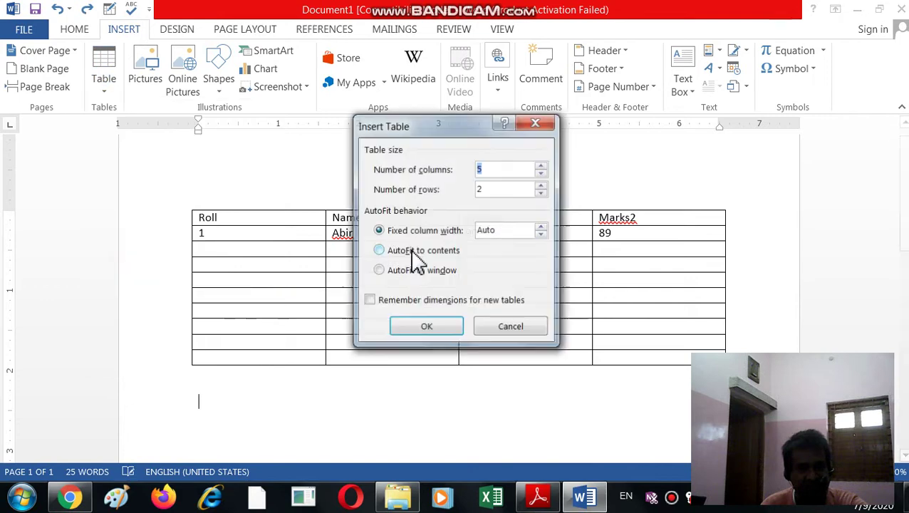
{"action": "type", "text": "4"}
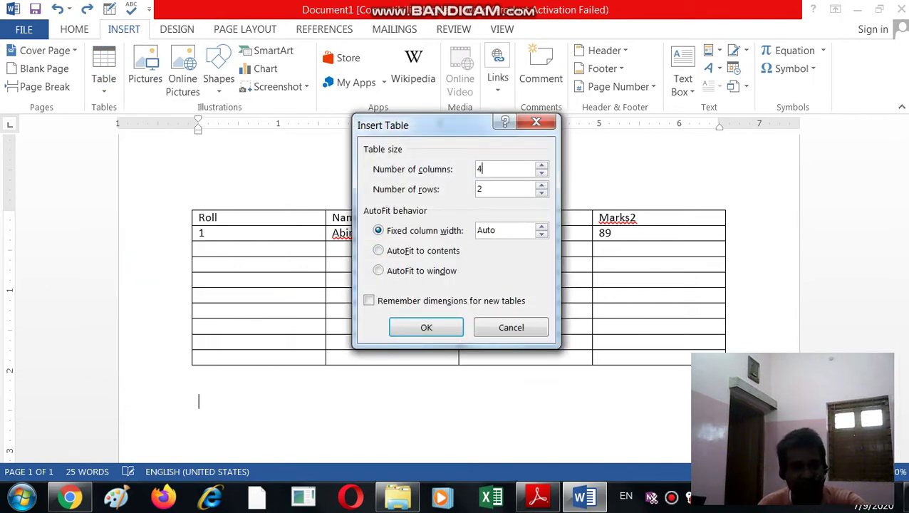
{"action": "double_click", "coordinate": [480, 188]}
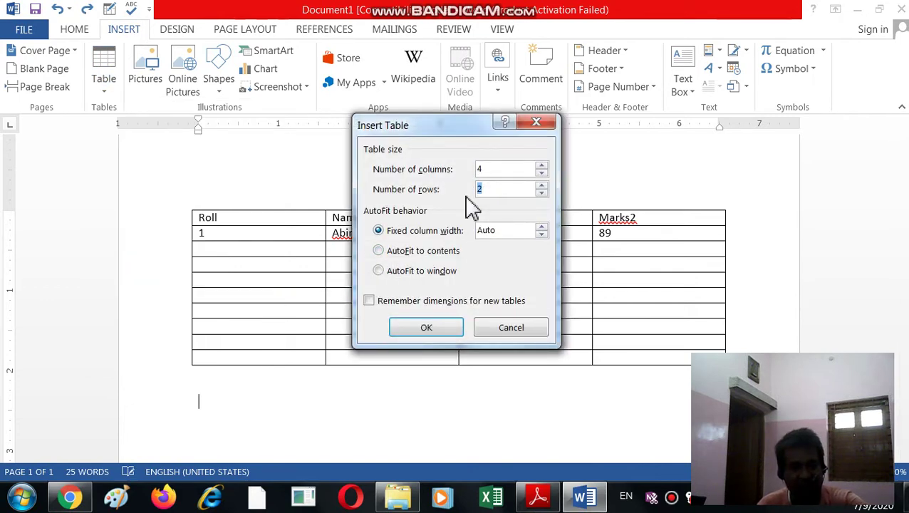
{"action": "type", "text": "9"}
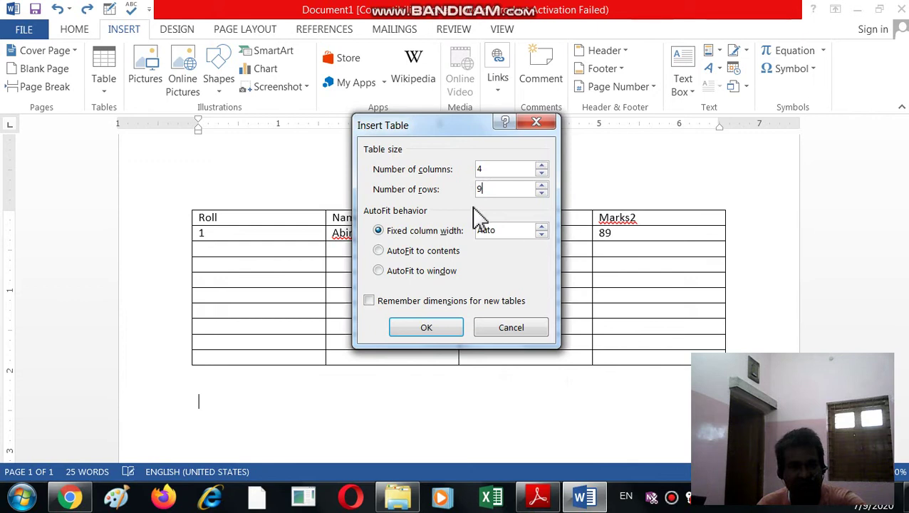
Set the new table's fixed column width to 0.25" and insert it below the marks table
{"action": "left_click", "coordinate": [543, 234]}
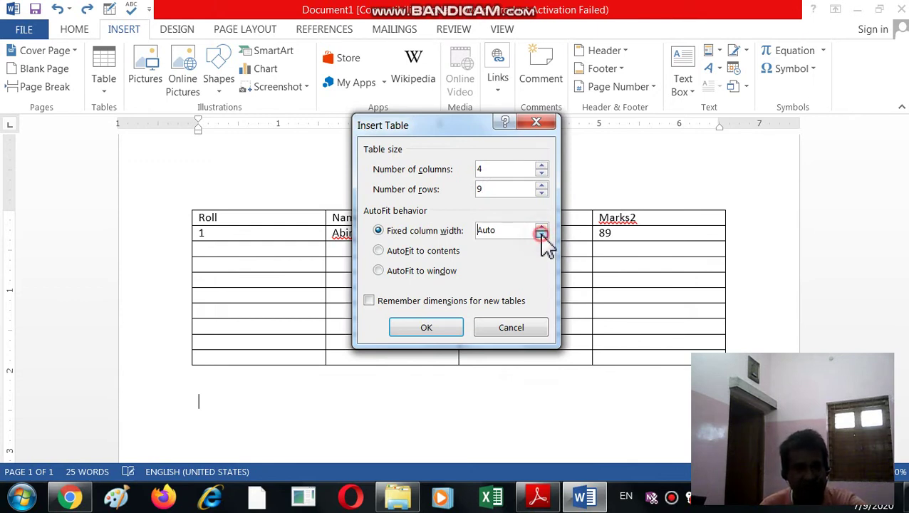
{"action": "double_click", "coordinate": [511, 232]}
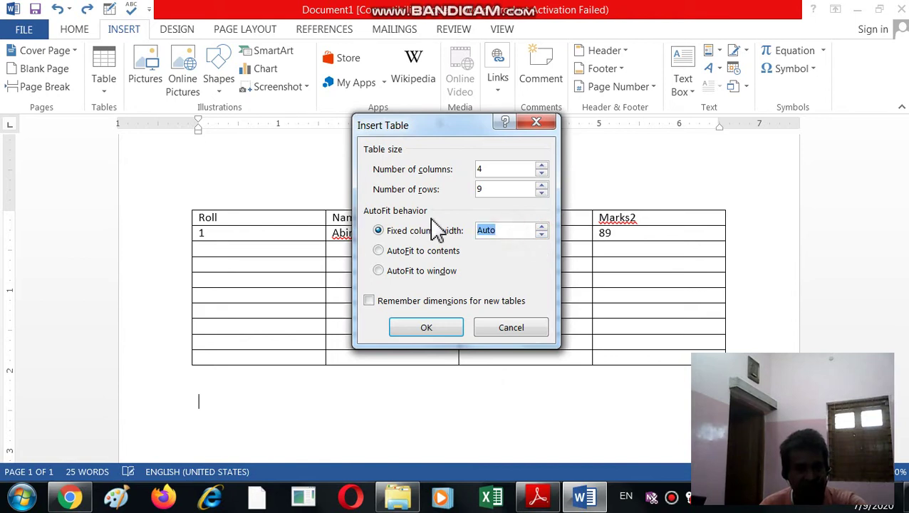
{"action": "type", "text": "3"}
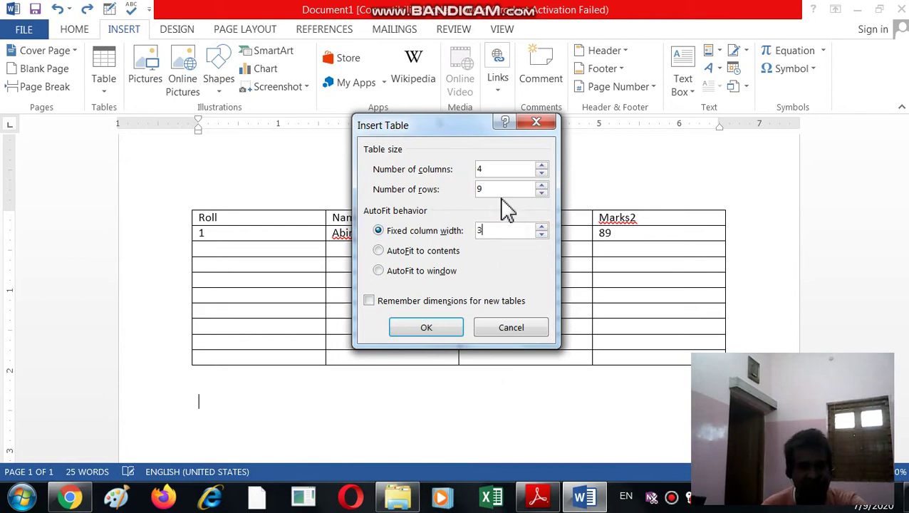
{"action": "key", "text": "BackSpace"}
{"action": "type", "text": "0"}
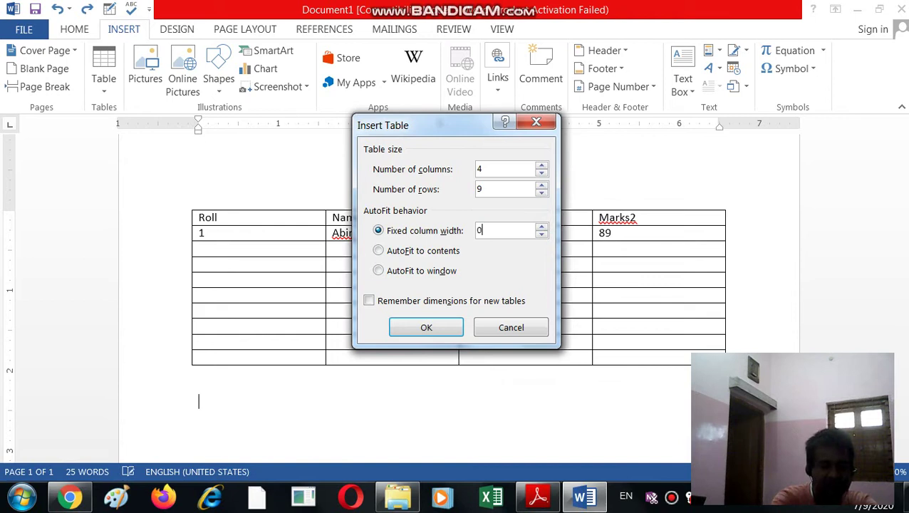
{"action": "type", "text": ".3"}
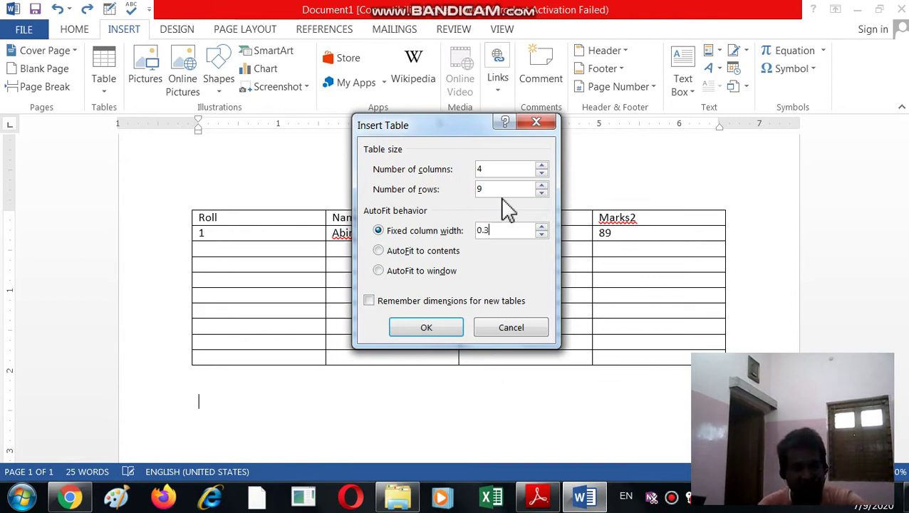
{"action": "left_click", "coordinate": [541, 233]}
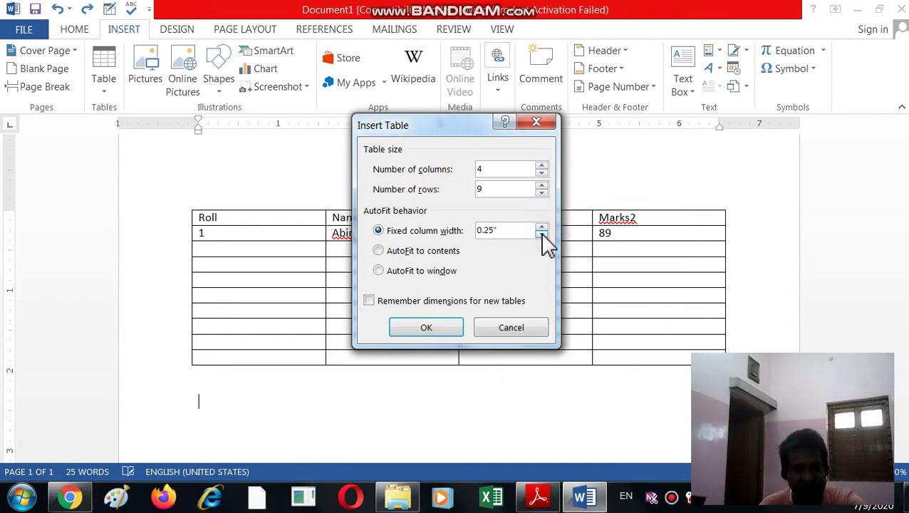
{"action": "left_click", "coordinate": [443, 331]}
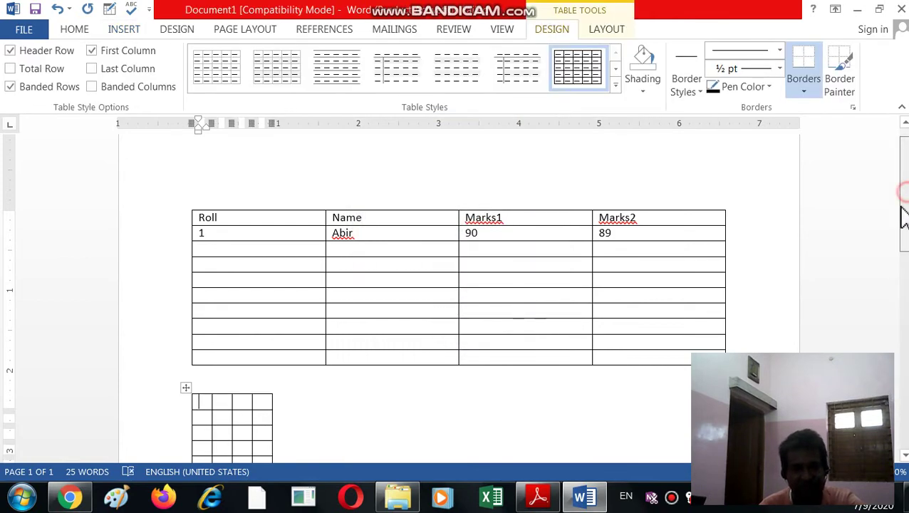
{"action": "left_click_drag", "start_coordinate": [905, 192], "coordinate": [900, 254]}
Read the Session 15 notes on formatting a table in the PDF textbook in Adobe Reader, and return to the Word document
{"action": "left_click", "coordinate": [540, 498]}
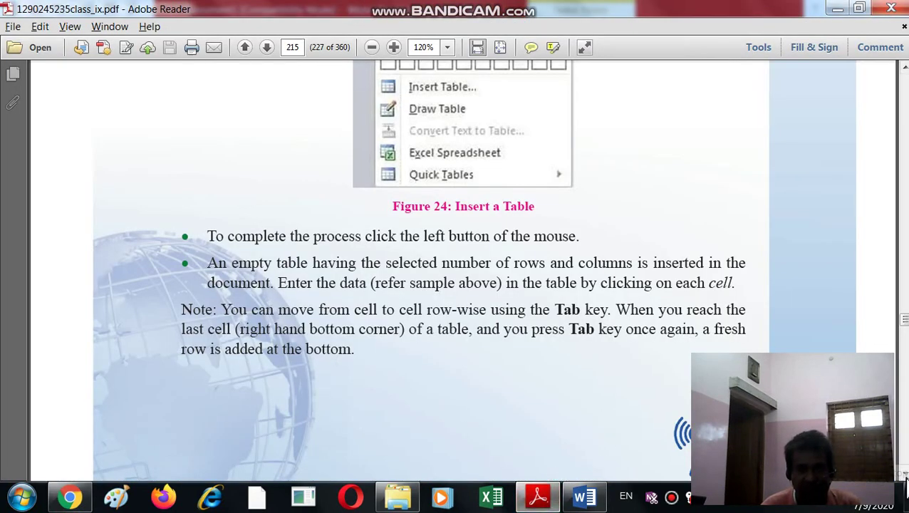
{"action": "left_click_drag", "start_coordinate": [904, 478], "coordinate": [905, 479]}
{"action": "left_click_drag", "start_coordinate": [905, 474], "coordinate": [905, 475]}
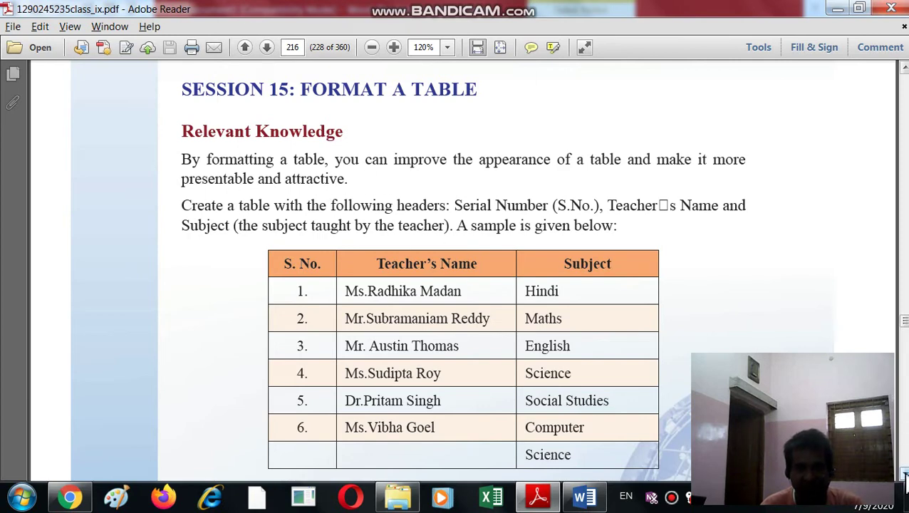
{"action": "left_click", "coordinate": [903, 474]}
{"action": "left_click", "coordinate": [904, 474]}
{"action": "left_click", "coordinate": [904, 474]}
{"action": "left_click", "coordinate": [903, 473]}
{"action": "scroll", "coordinate": [904, 474], "scroll_direction": "down", "scroll_amount": 10}
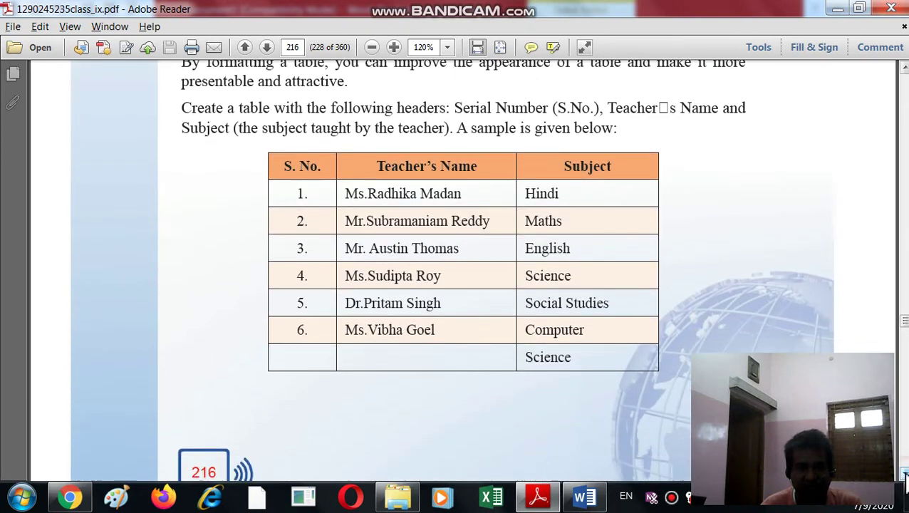
{"action": "scroll", "coordinate": [903, 474], "scroll_direction": "down", "scroll_amount": 11}
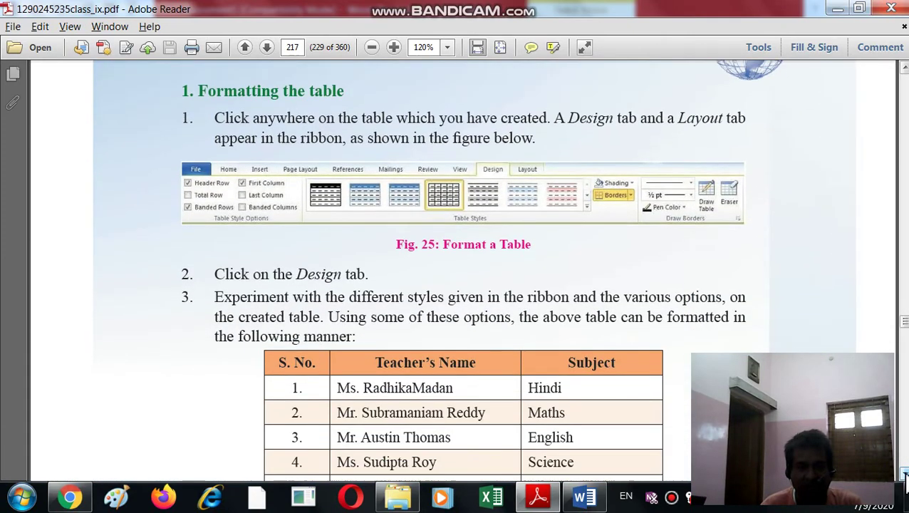
{"action": "left_click", "coordinate": [903, 474]}
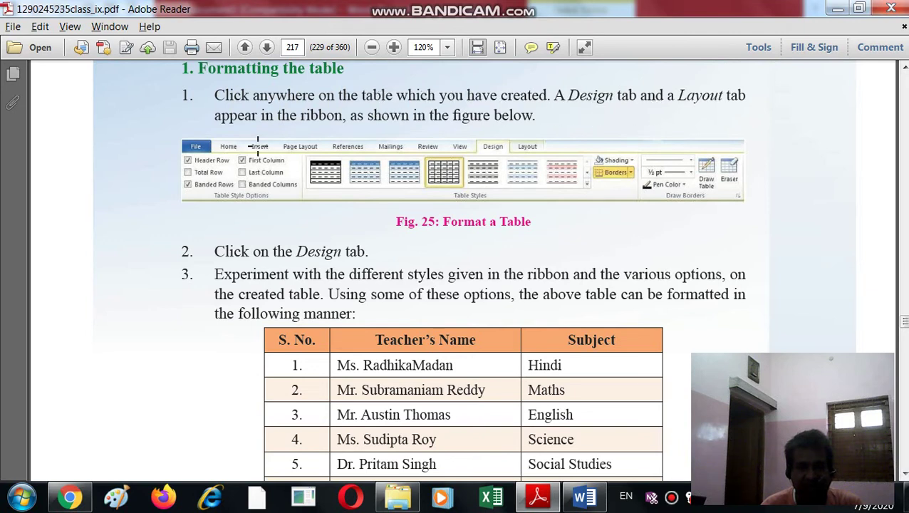
{"action": "left_click", "coordinate": [584, 497]}
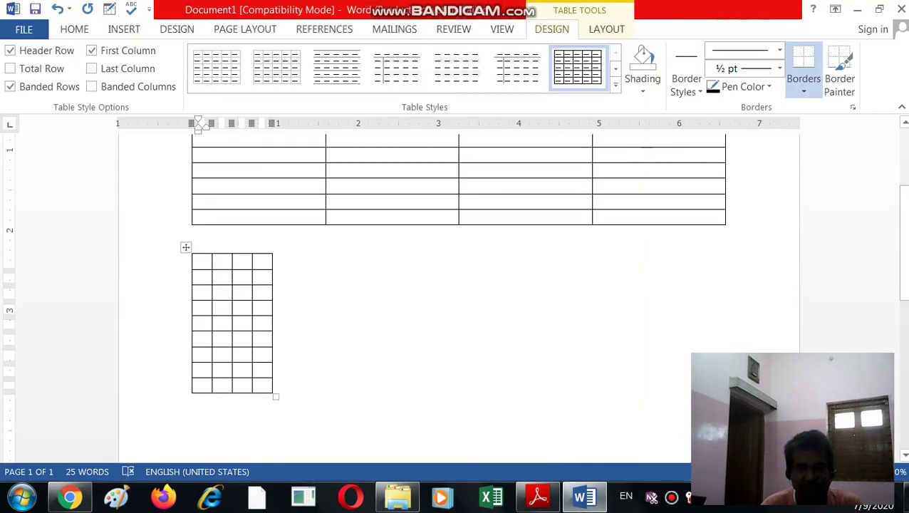
Apply a purple banded table style with an unfilled header row to the employee table near the end of the page
{"action": "left_click_drag", "start_coordinate": [902, 259], "coordinate": [902, 390]}
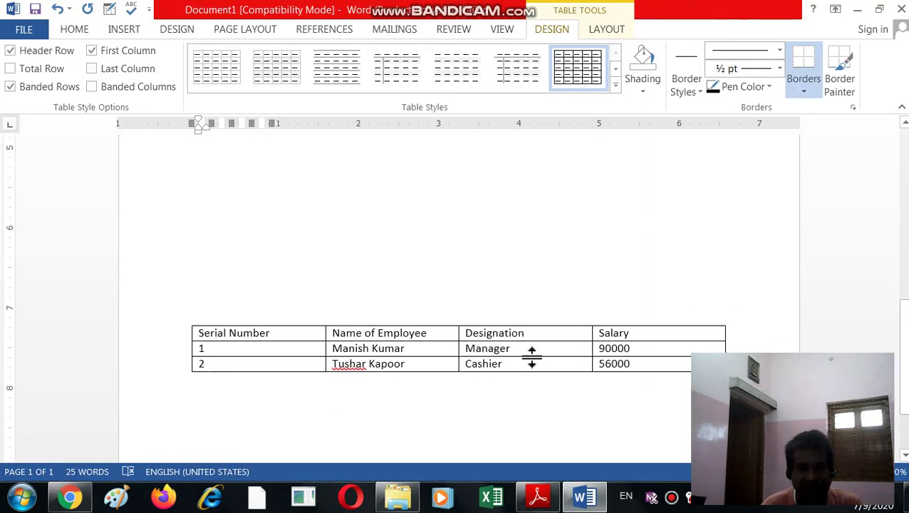
{"action": "left_click", "coordinate": [526, 276]}
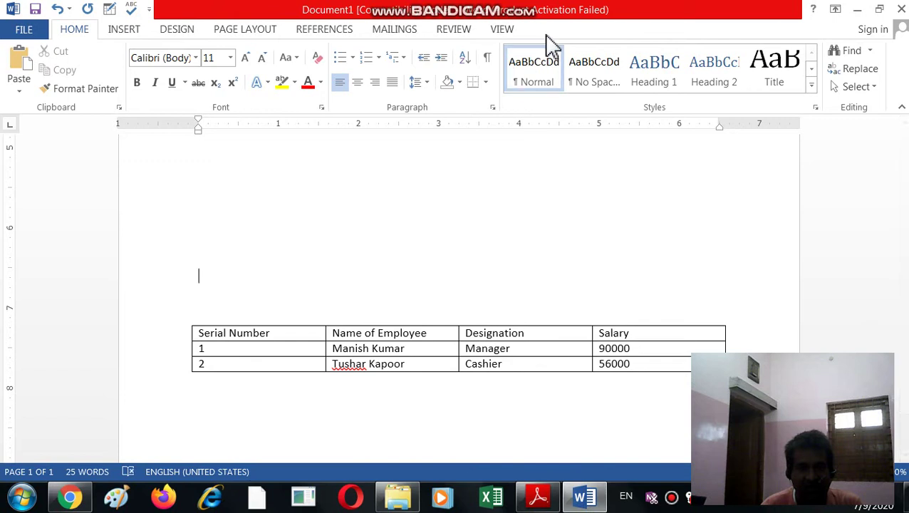
{"action": "left_click", "coordinate": [509, 347]}
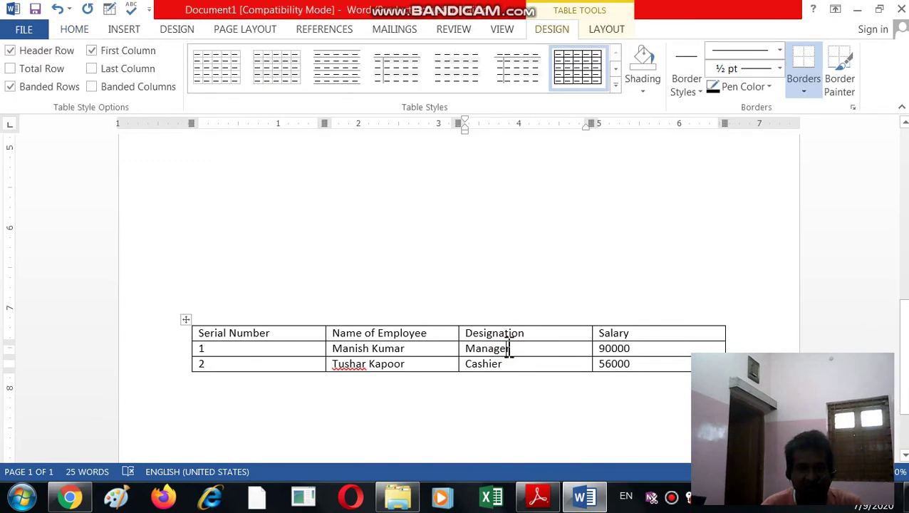
{"action": "left_click", "coordinate": [617, 72]}
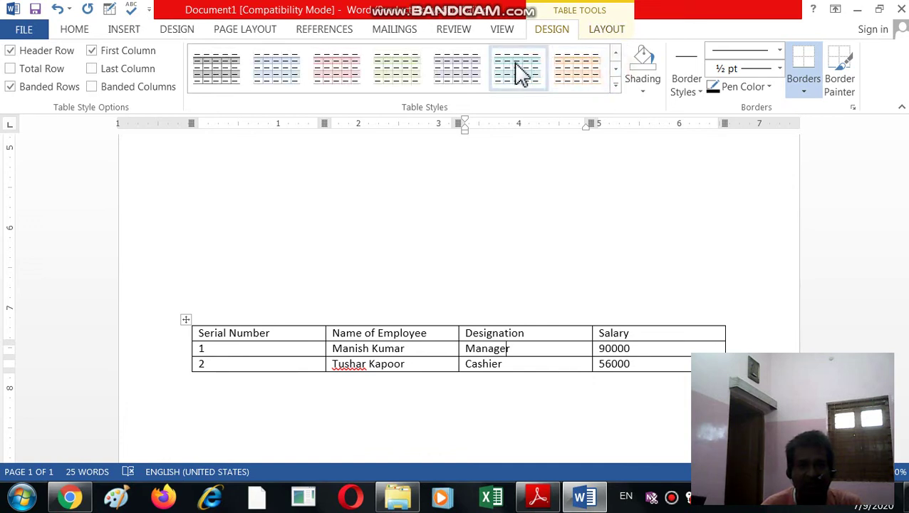
{"action": "left_click", "coordinate": [450, 80]}
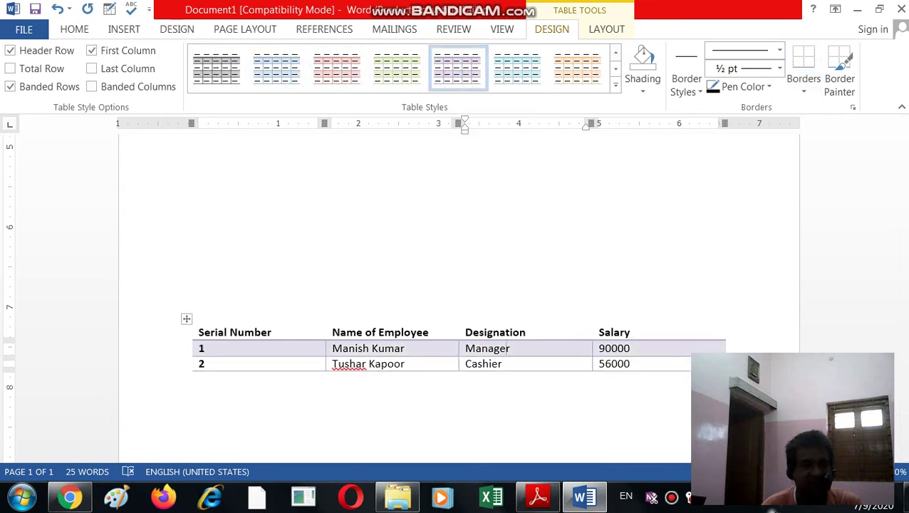
Try the black-header grid style on the employee table and replace it with the teal-header version
{"action": "left_click", "coordinate": [616, 71]}
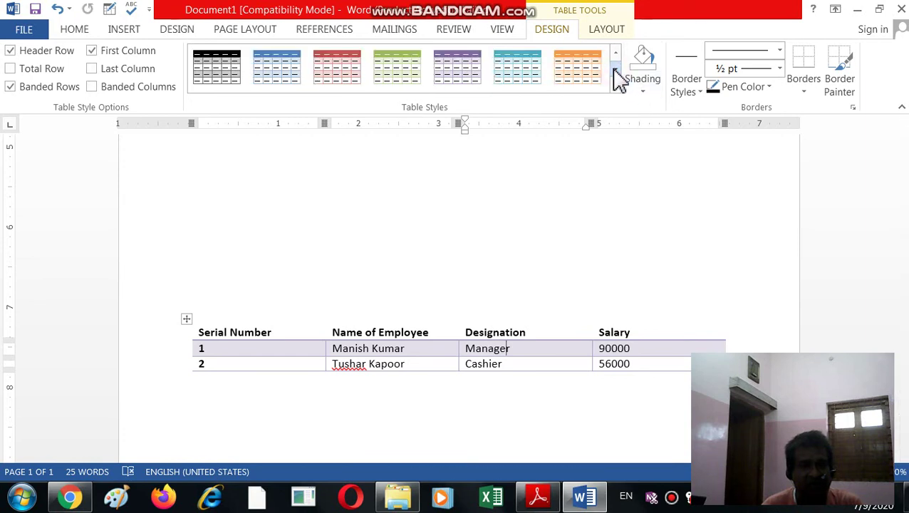
{"action": "left_click", "coordinate": [237, 65]}
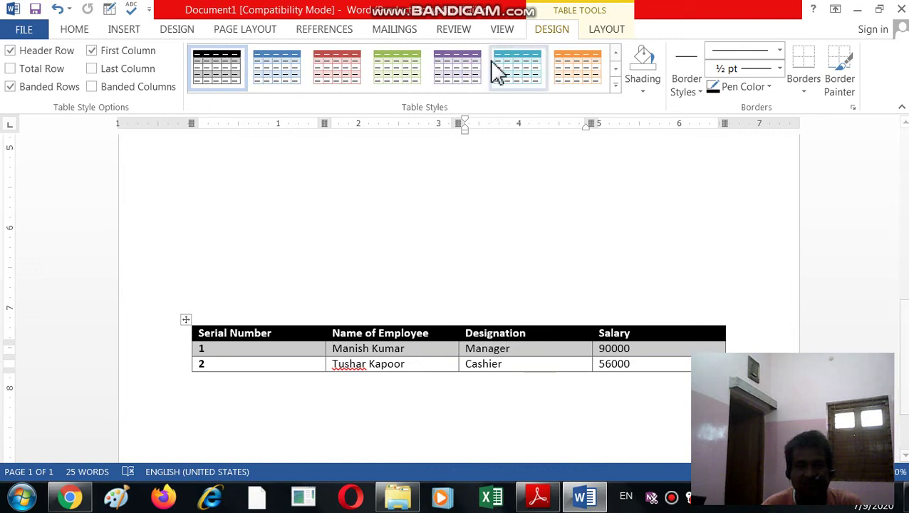
{"action": "left_click", "coordinate": [524, 72]}
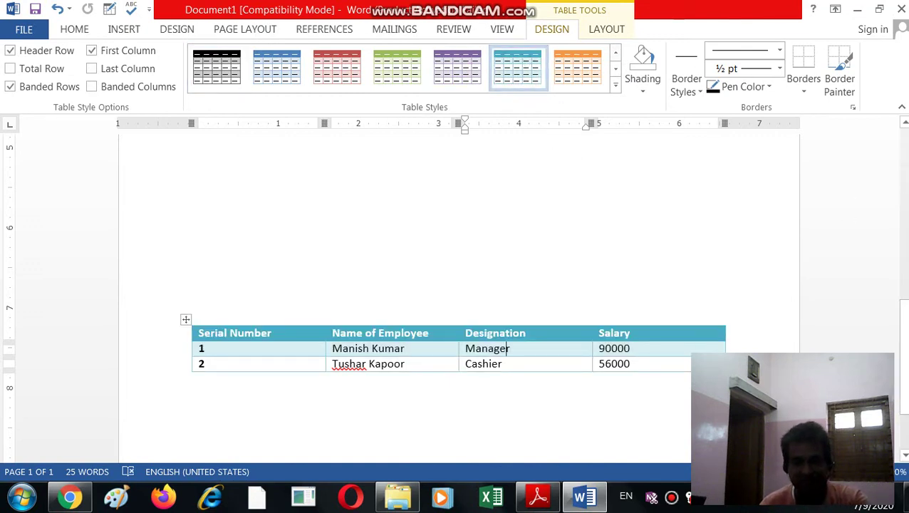
Add a row to the end of the employee table with serial number 3, the employee's name, designation Analyst and salary 60000
{"action": "left_click", "coordinate": [673, 364]}
{"action": "key", "text": "Tab"}
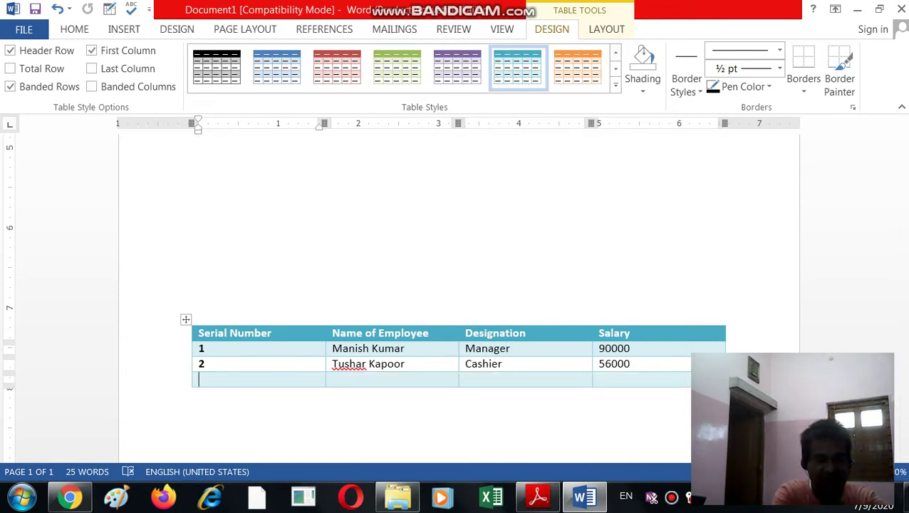
{"action": "type", "text": "3"}
{"action": "key", "text": "Tab"}
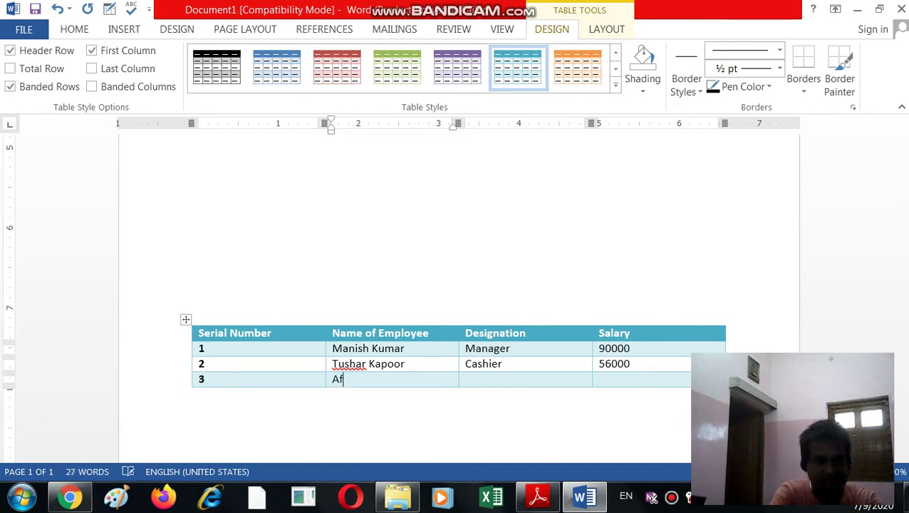
{"action": "key", "text": "Tab"}
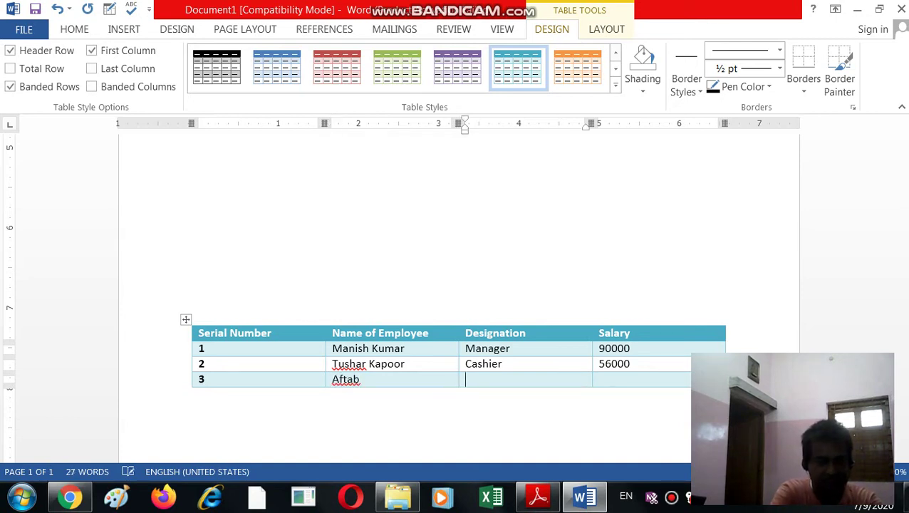
{"action": "type", "text": "Analyst"}
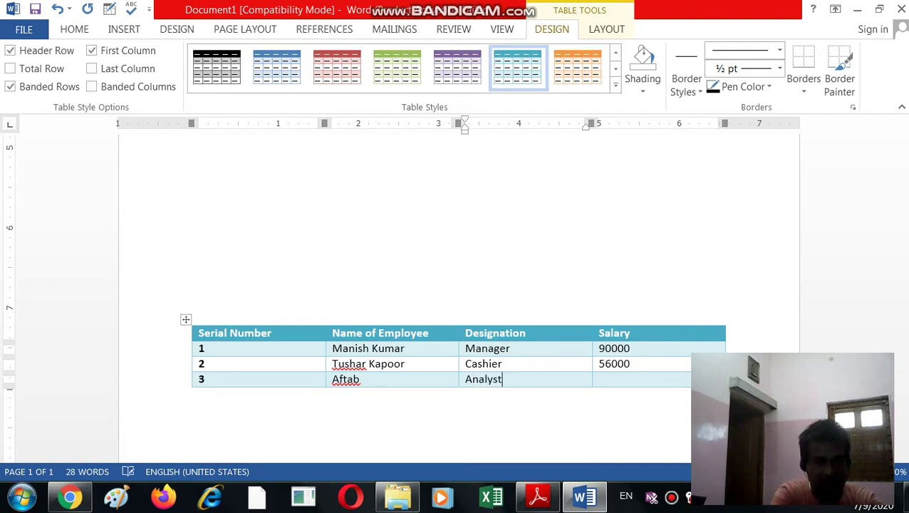
{"action": "key", "text": "Tab"}
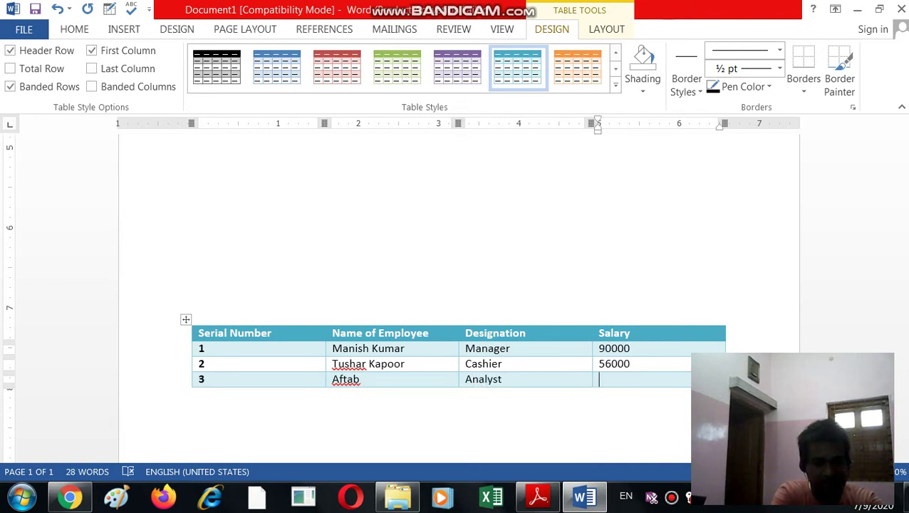
{"action": "type", "text": "60000"}
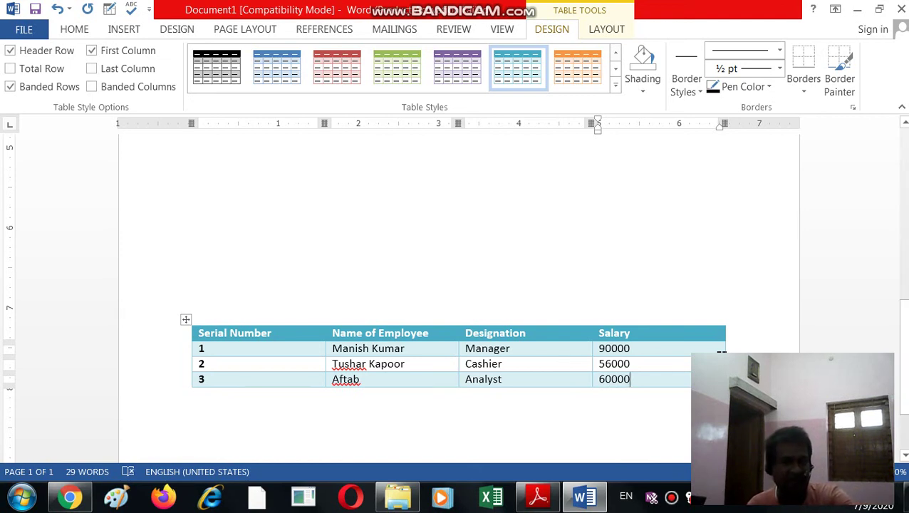
Add another row to the end of the employee table with serial number 3, the employee's name, designation Clerk and salary 55000
{"action": "key", "text": "Tab"}
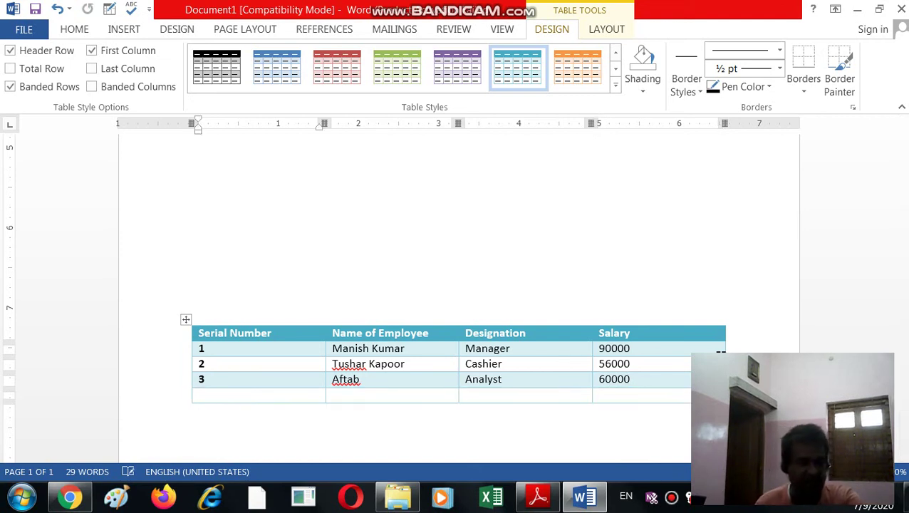
{"action": "type", "text": "3"}
{"action": "key", "text": "Tab"}
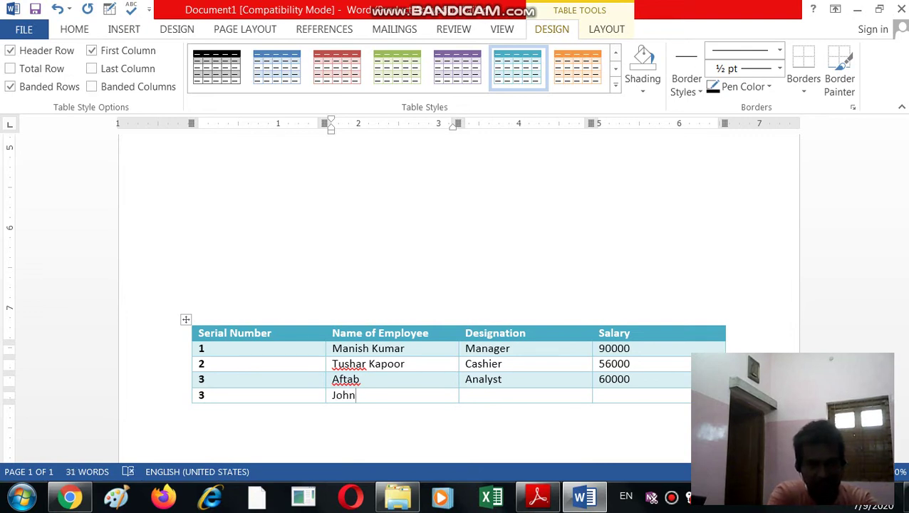
{"action": "key", "text": "Tab"}
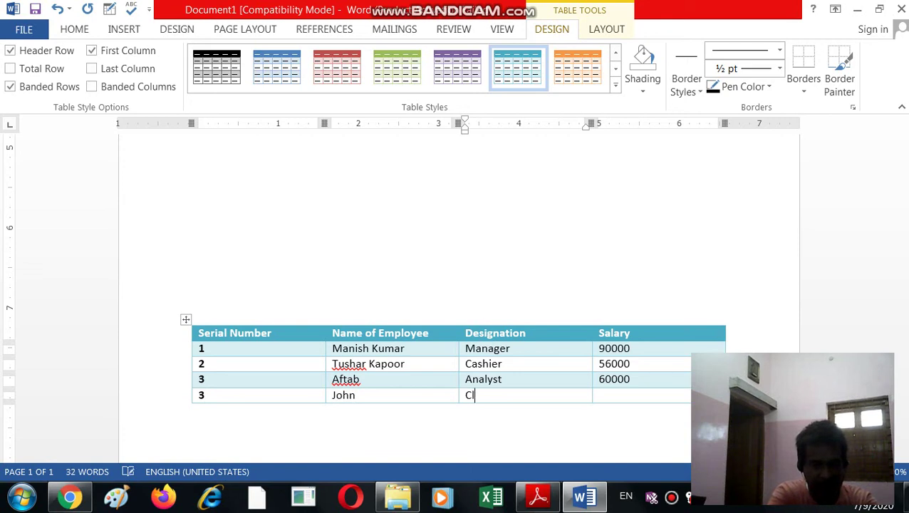
{"action": "type", "text": "Clerk"}
{"action": "key", "text": "Tab"}
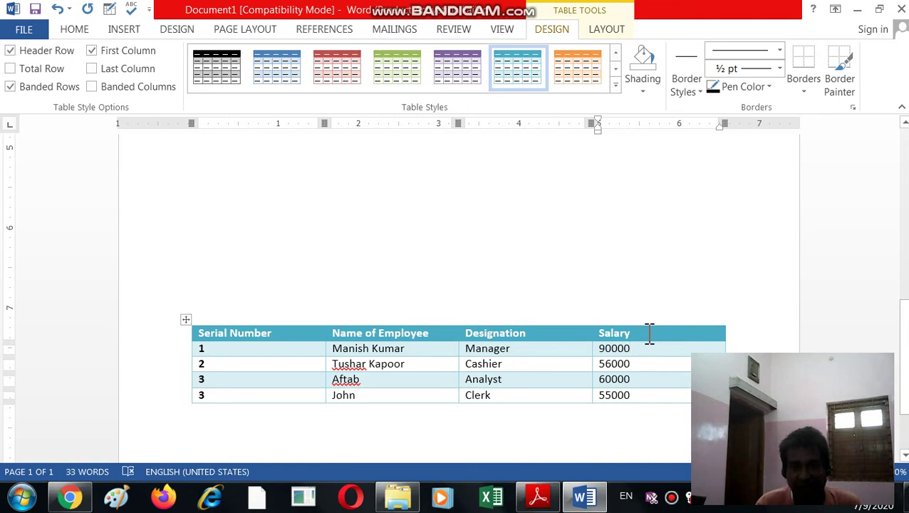
Split the four salary cells below the Salary header into 4 columns and 4 rows, merging the cells before splitting
{"action": "left_click", "coordinate": [606, 32]}
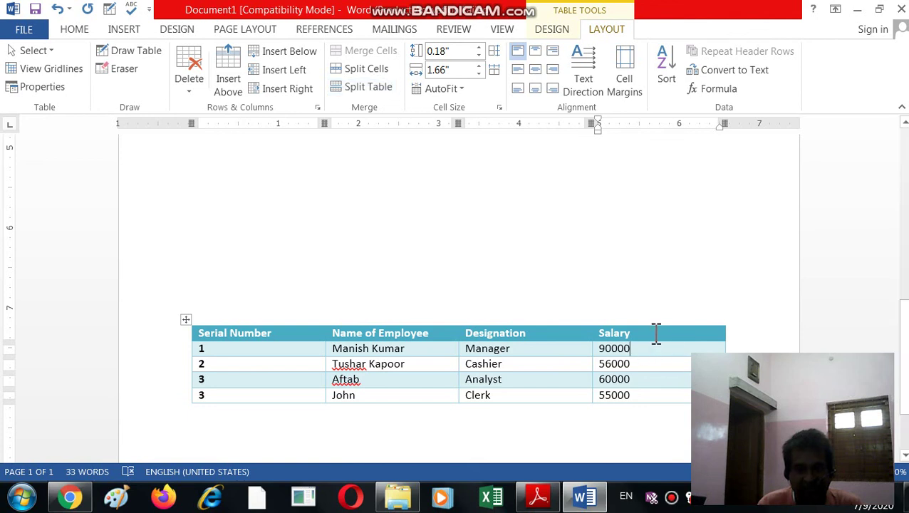
{"action": "left_click_drag", "start_coordinate": [652, 335], "coordinate": [656, 394]}
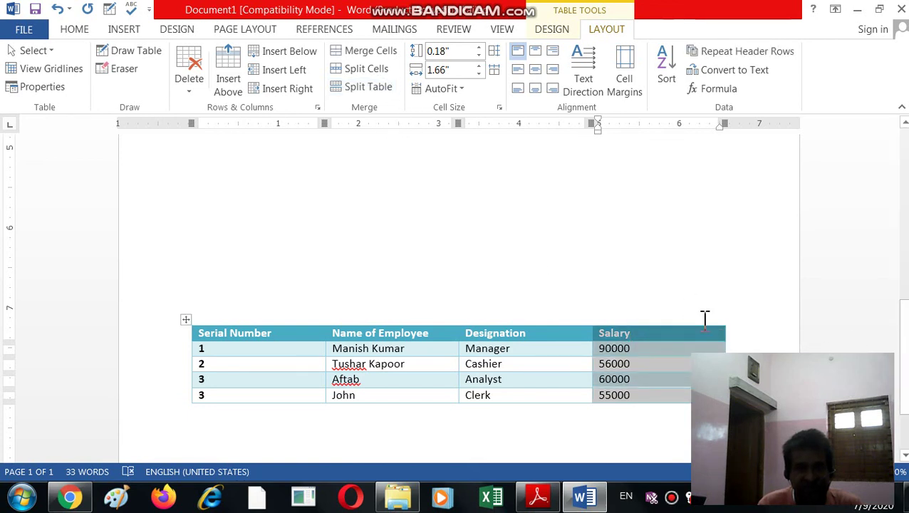
{"action": "left_click", "coordinate": [623, 345]}
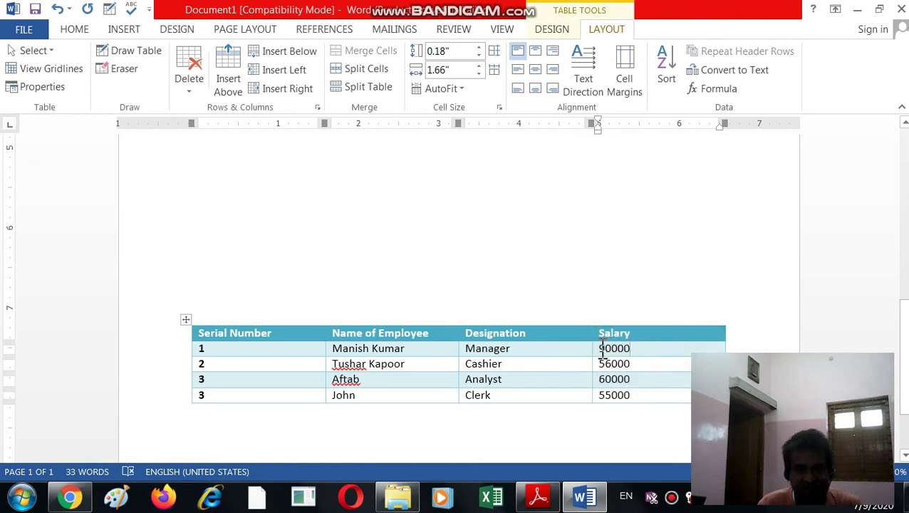
{"action": "left_click", "coordinate": [600, 349]}
{"action": "left_click_drag", "start_coordinate": [600, 348], "coordinate": [636, 397]}
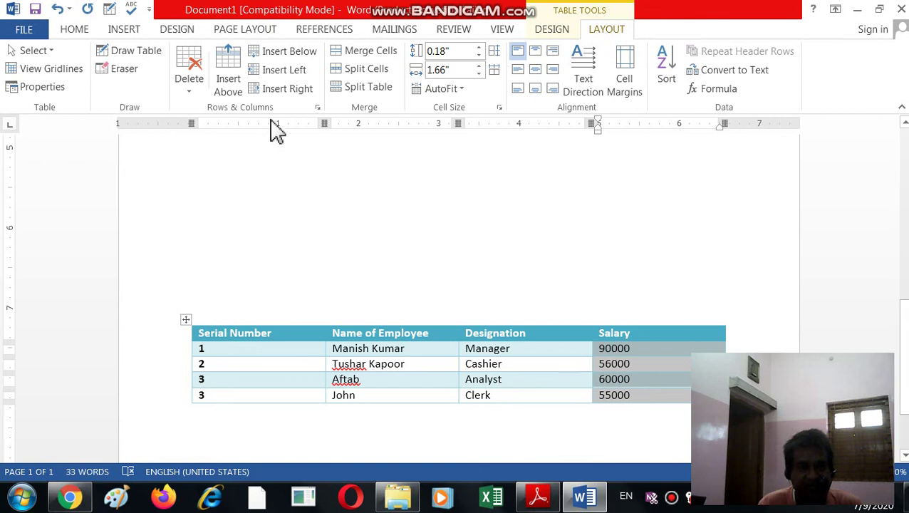
{"action": "left_click", "coordinate": [354, 71]}
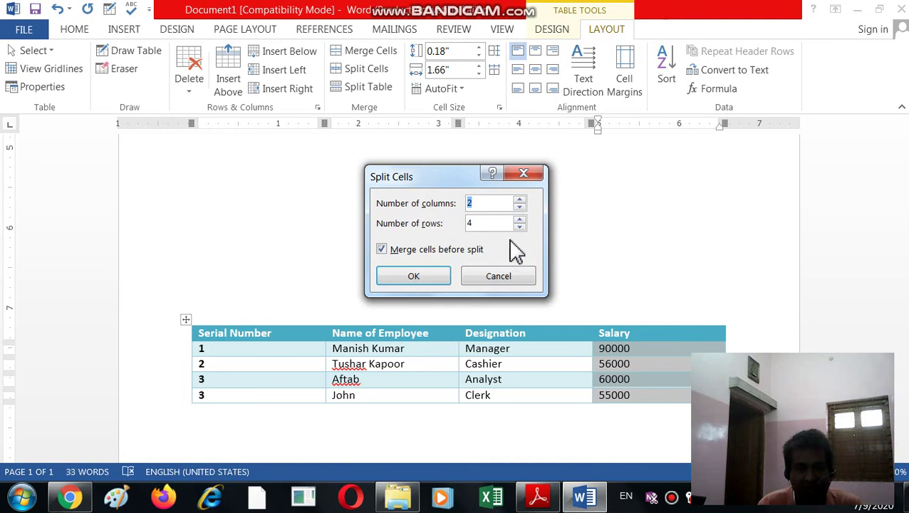
{"action": "left_click", "coordinate": [519, 200]}
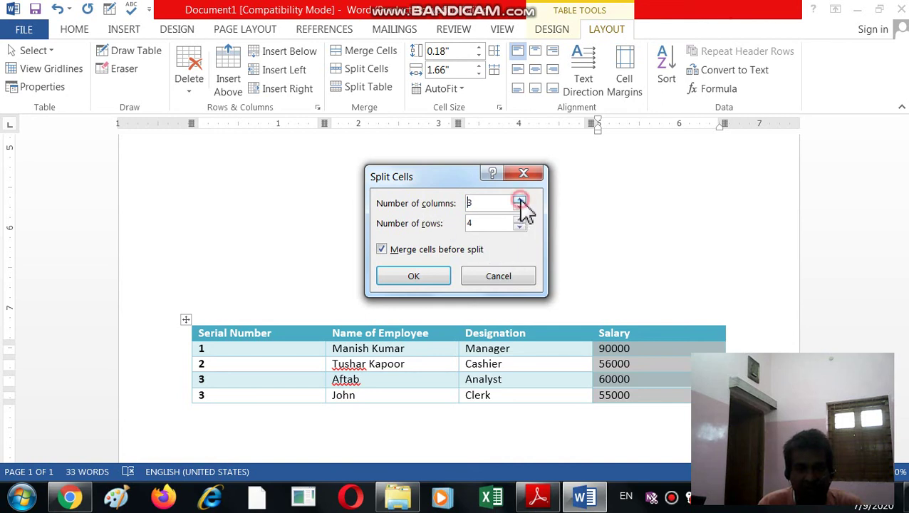
{"action": "left_click", "coordinate": [520, 201]}
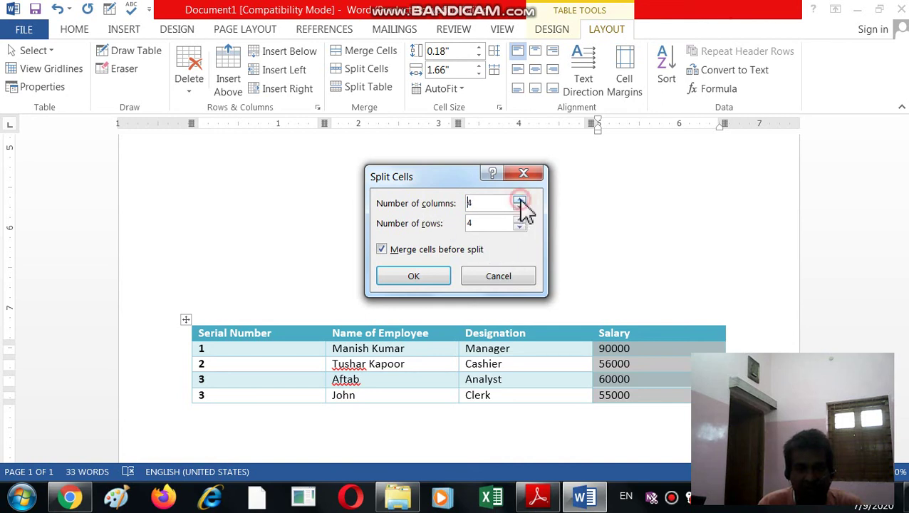
{"action": "left_click", "coordinate": [423, 276]}
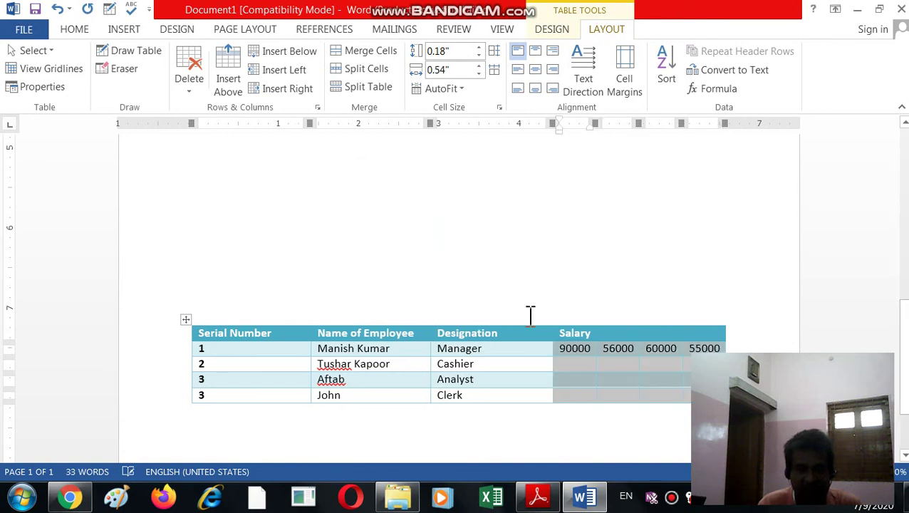
Insert an empty row above the first employee's row, directly under the header row
{"action": "left_click", "coordinate": [574, 349]}
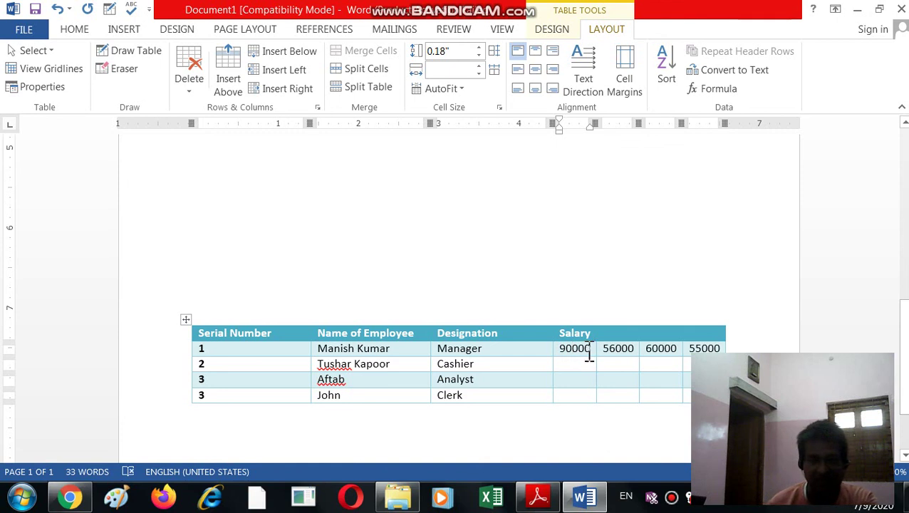
{"action": "left_click_drag", "start_coordinate": [591, 356], "coordinate": [552, 360]}
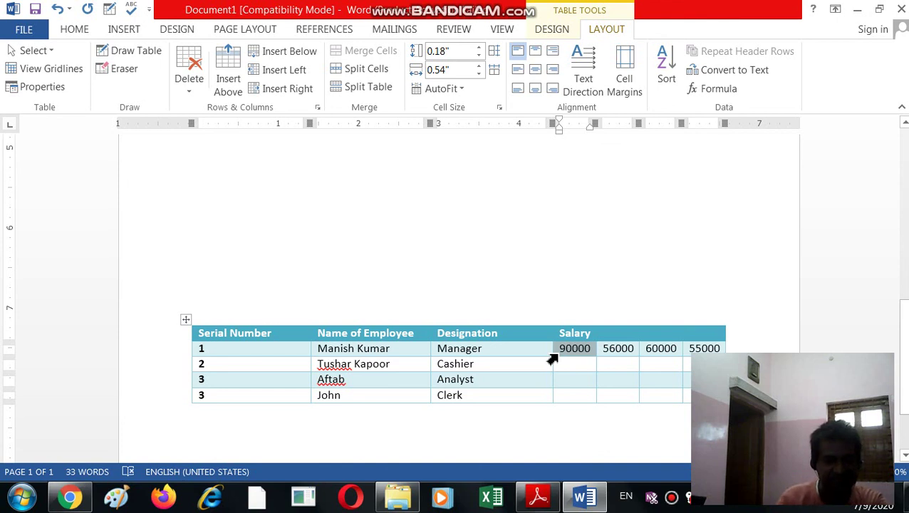
{"action": "left_click", "coordinate": [251, 350]}
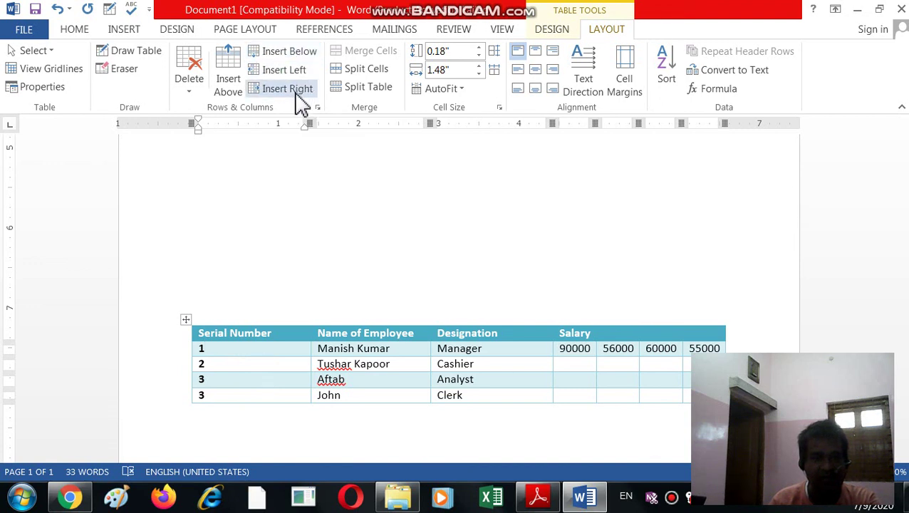
{"action": "left_click", "coordinate": [233, 87]}
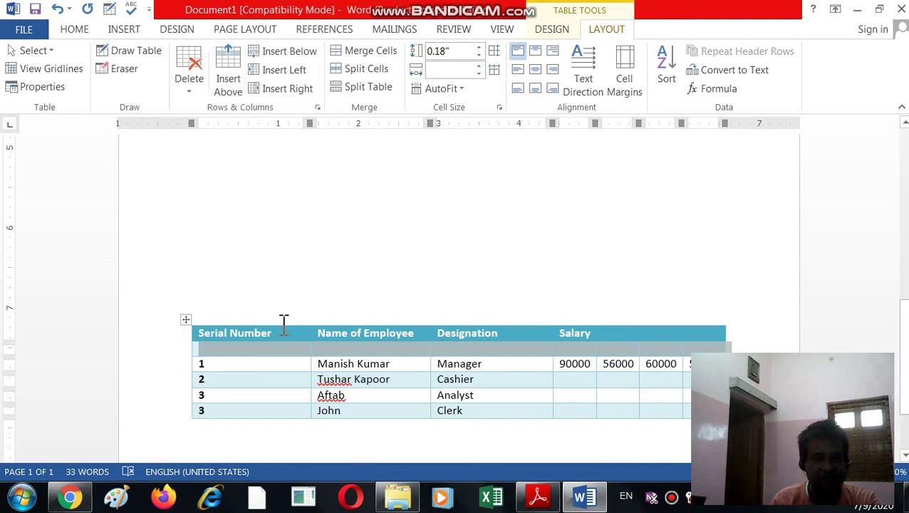
Enter the subheadings Basic, HRA, DA and PF in the new row's four cells under Salary
{"action": "left_click", "coordinate": [219, 355]}
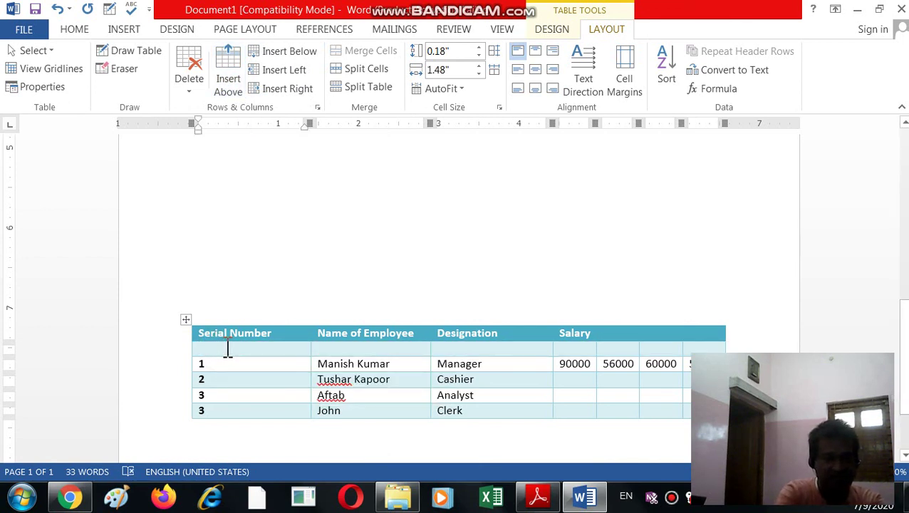
{"action": "left_click", "coordinate": [570, 349]}
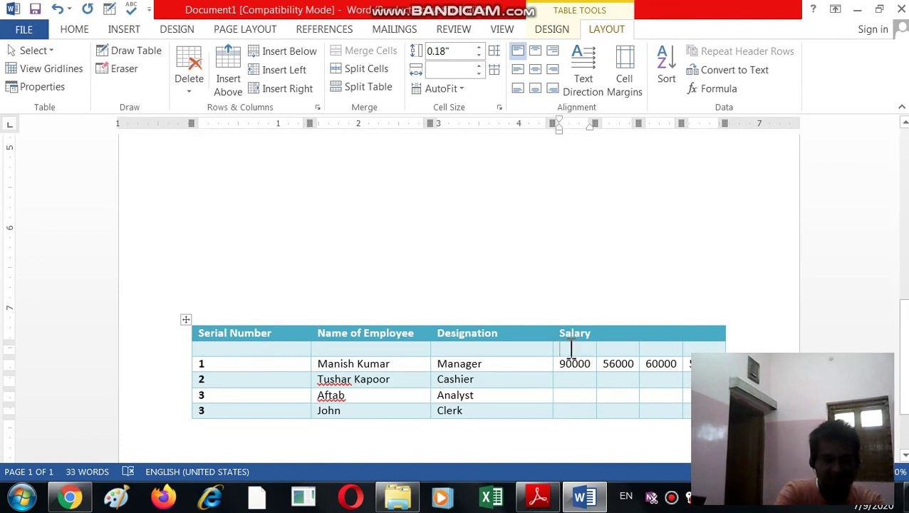
{"action": "type", "text": "b"}
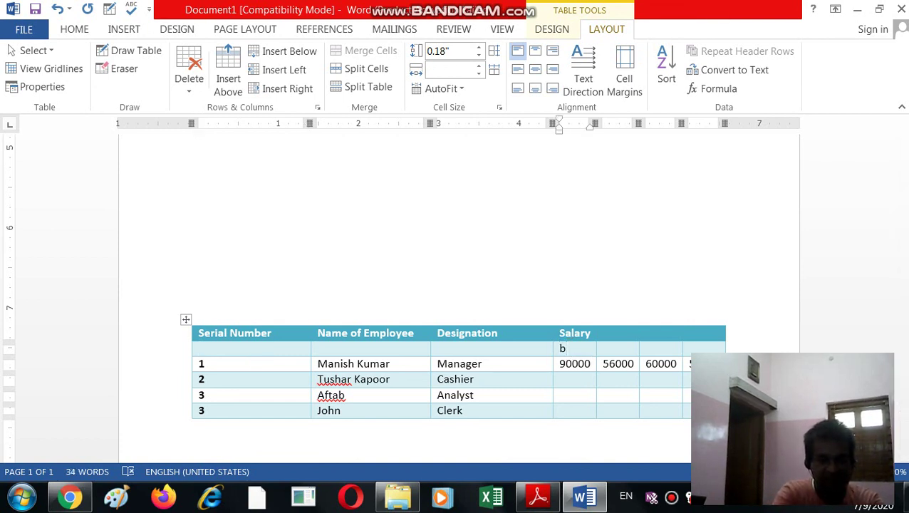
{"action": "type", "text": "asic"}
{"action": "key", "text": "Tab"}
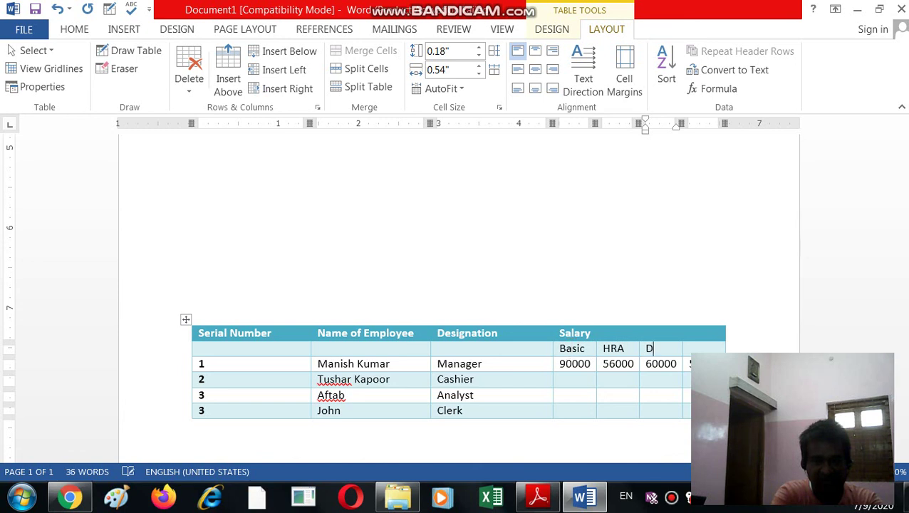
{"action": "type", "text": "A"}
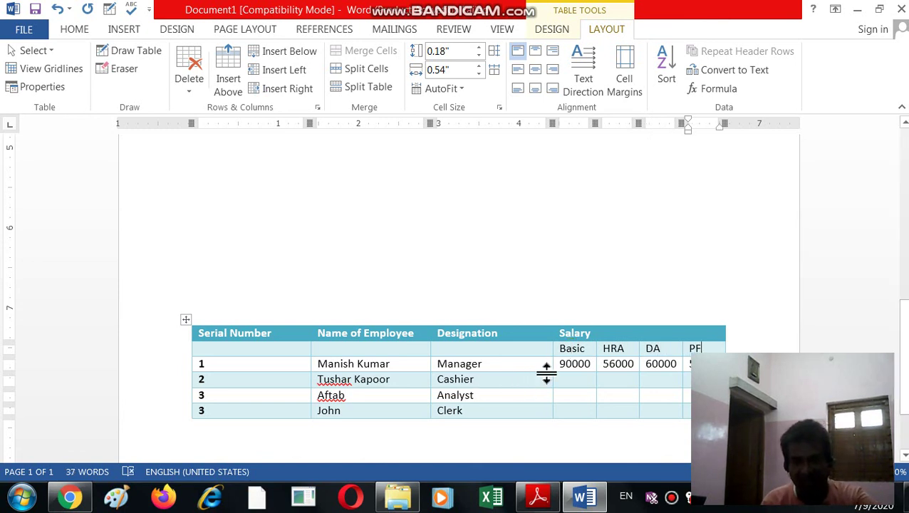
Select the first employee's salary figures under Basic and HRA
{"action": "left_click_drag", "start_coordinate": [564, 361], "coordinate": [600, 367]}
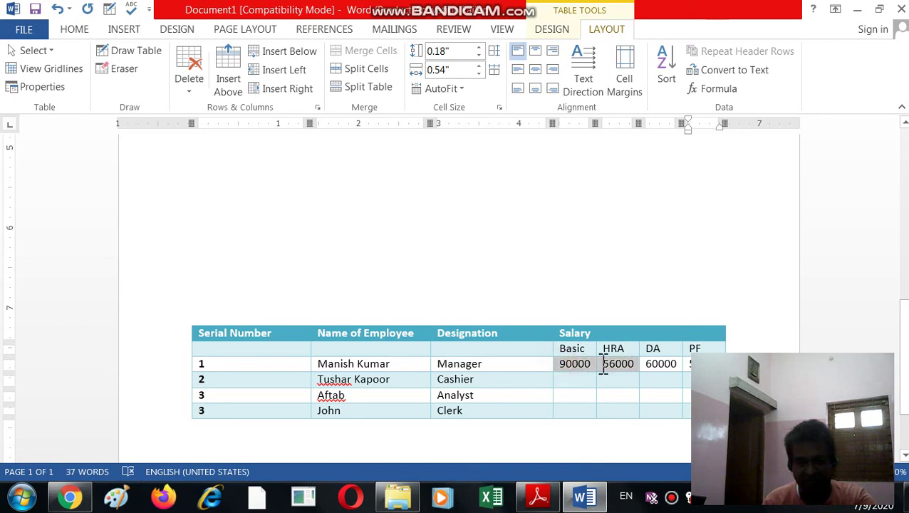